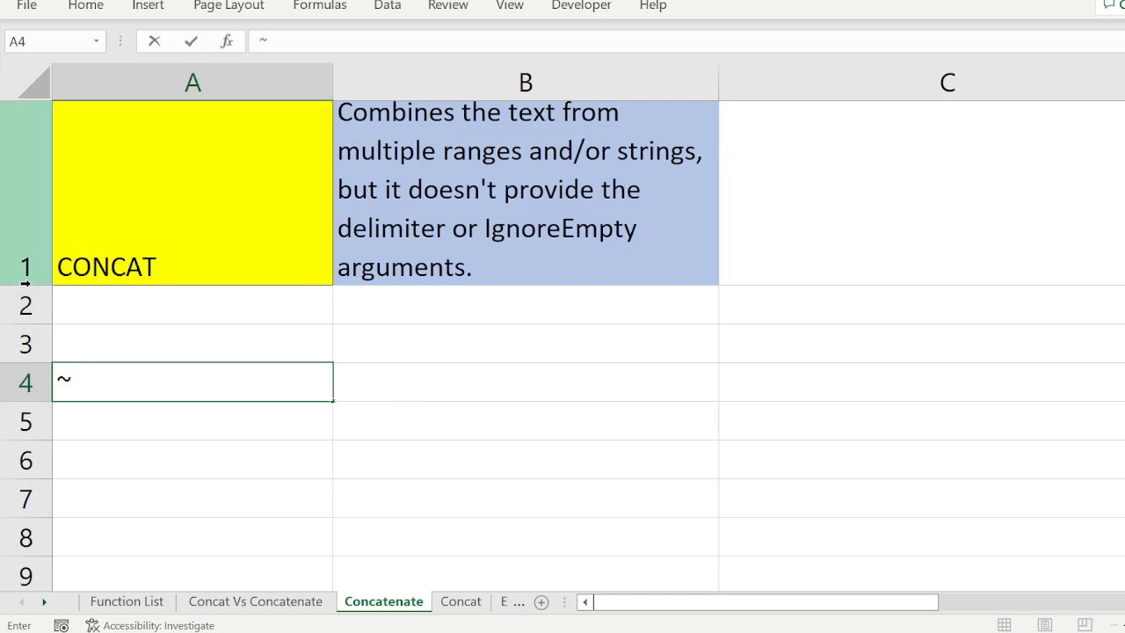
Step: Enter a sample person's middle name in cell A3 and their surname in cell B3
left_click(494, 211)
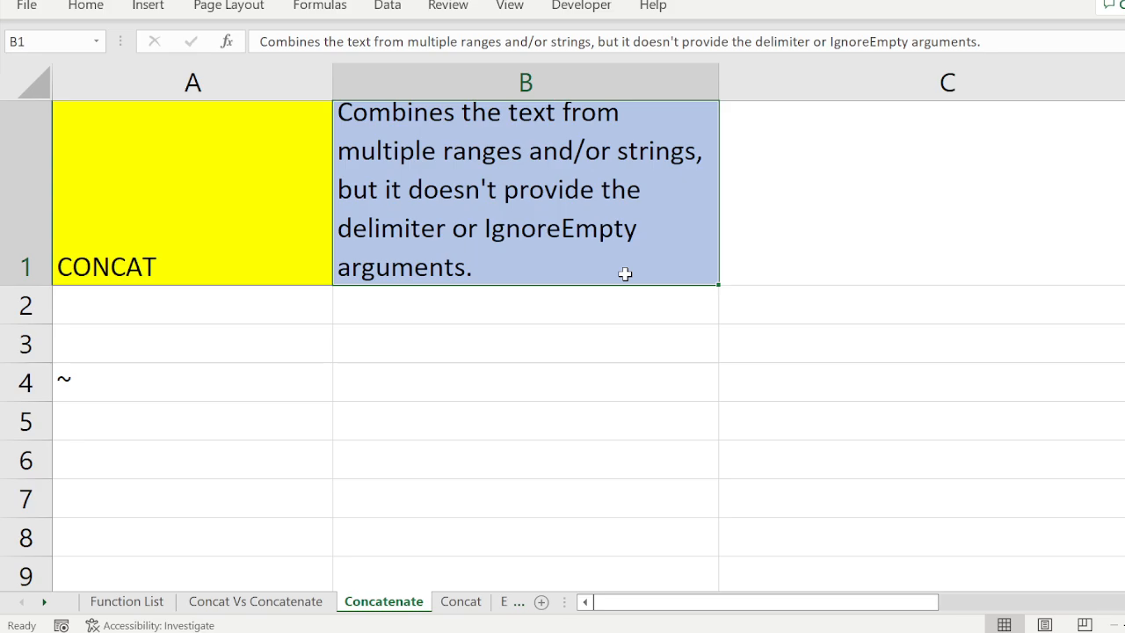
left_click(296, 349)
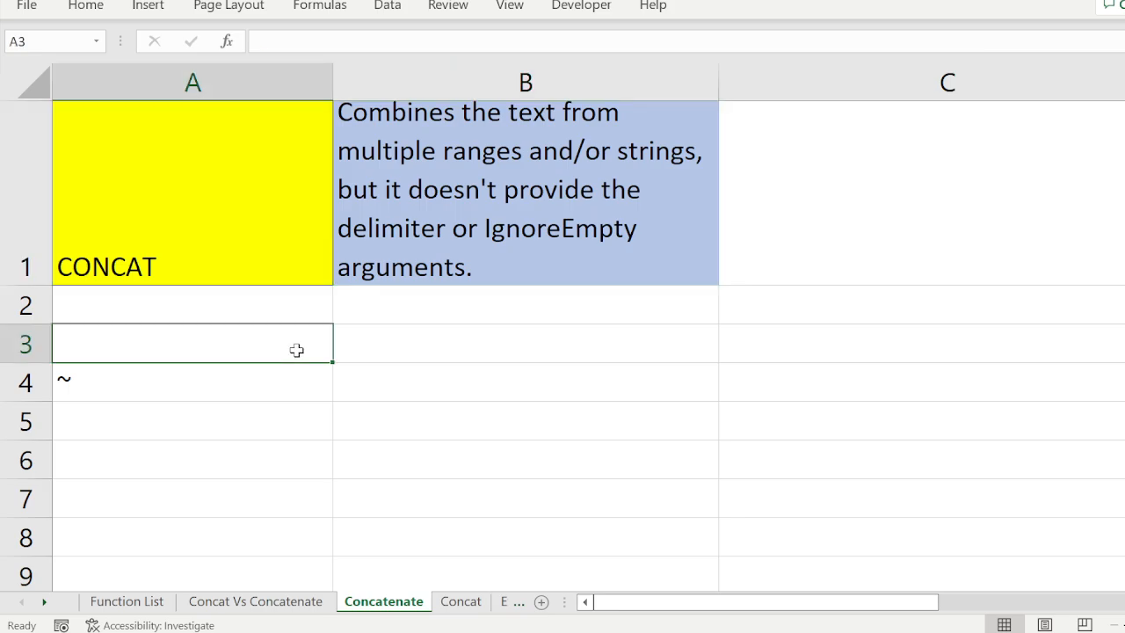
type("Bo")
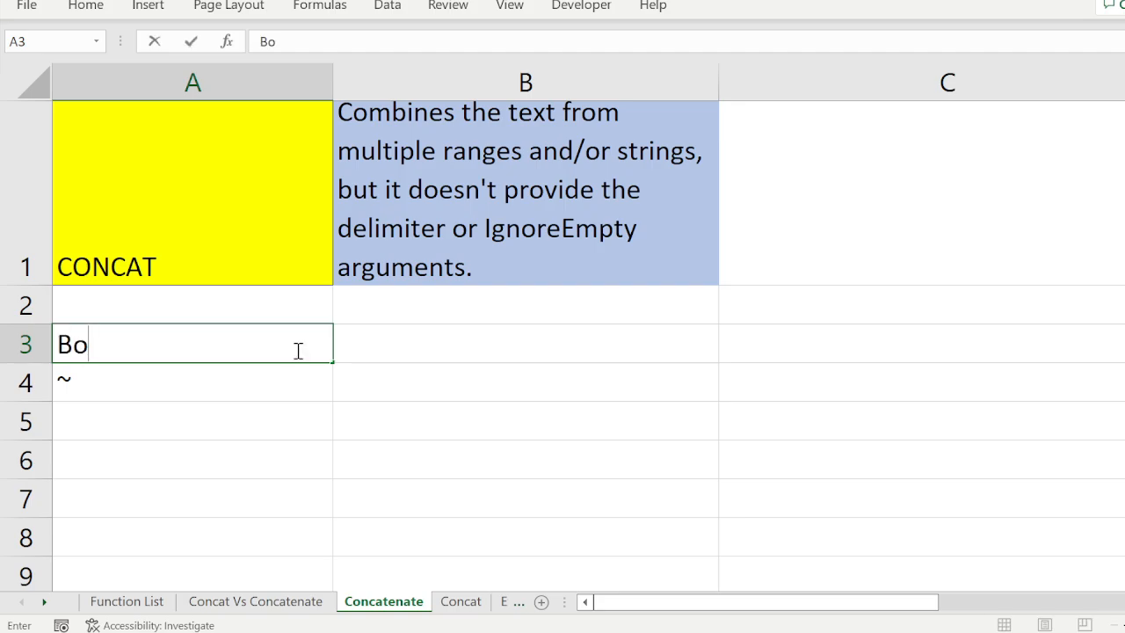
type("se")
left_click(440, 347)
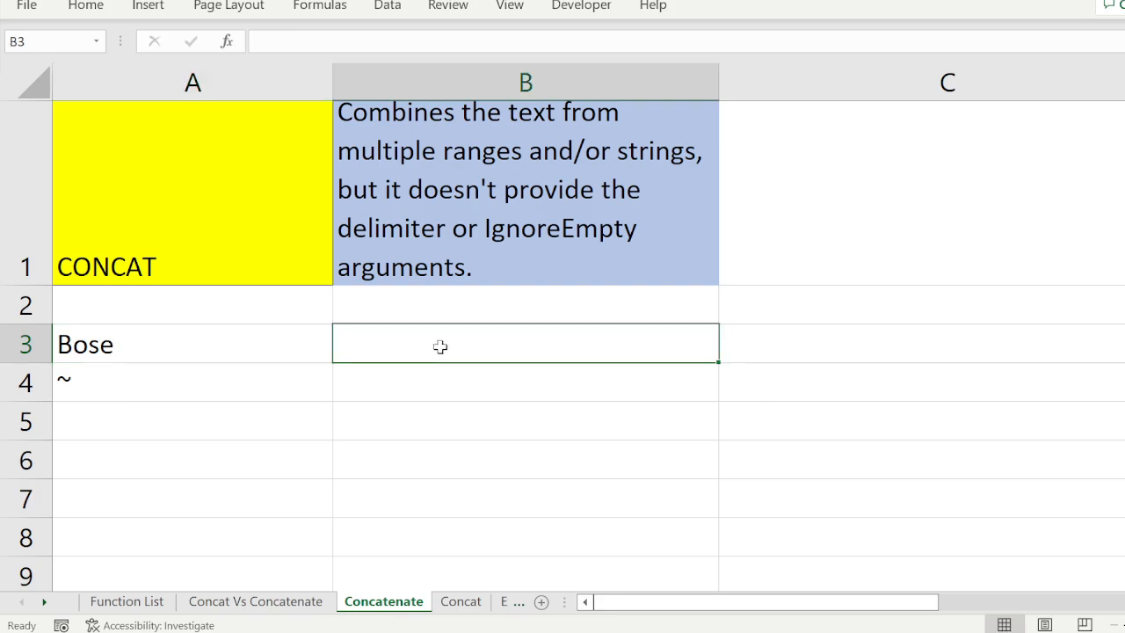
type("Robert")
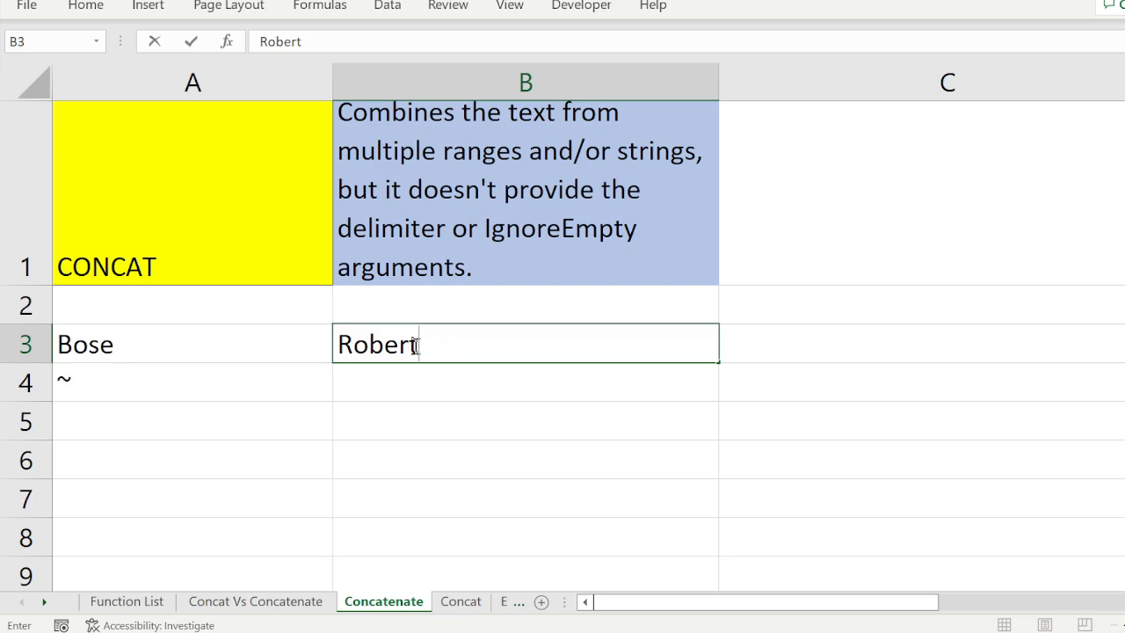
Step: Clear the stray tilde from cell A4
left_click(171, 381)
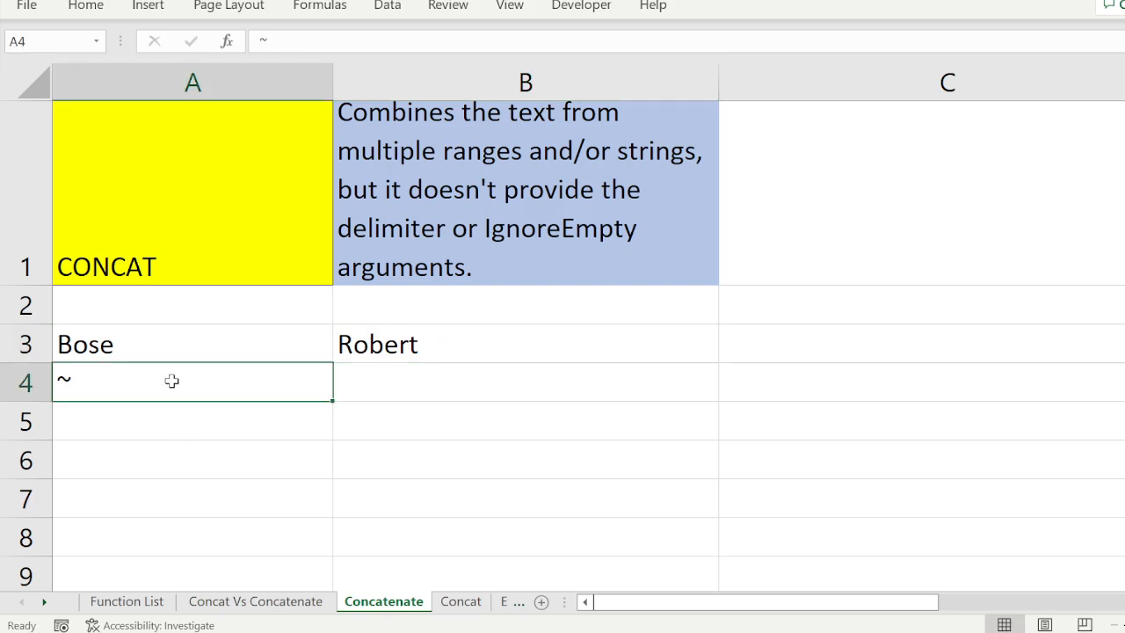
key("Delete")
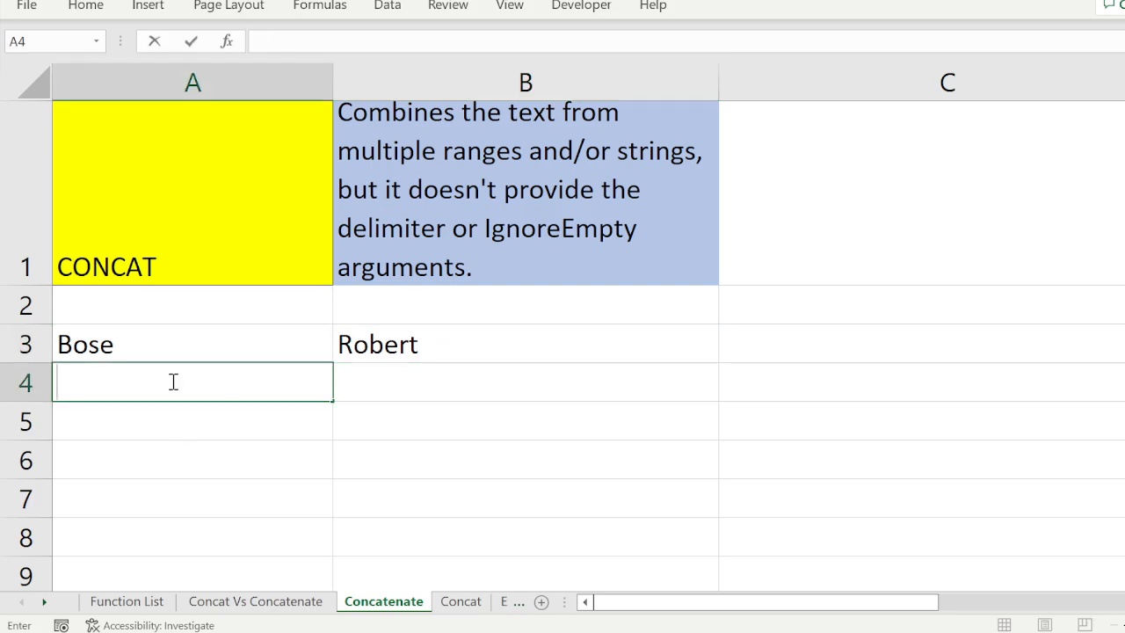
left_click(797, 336)
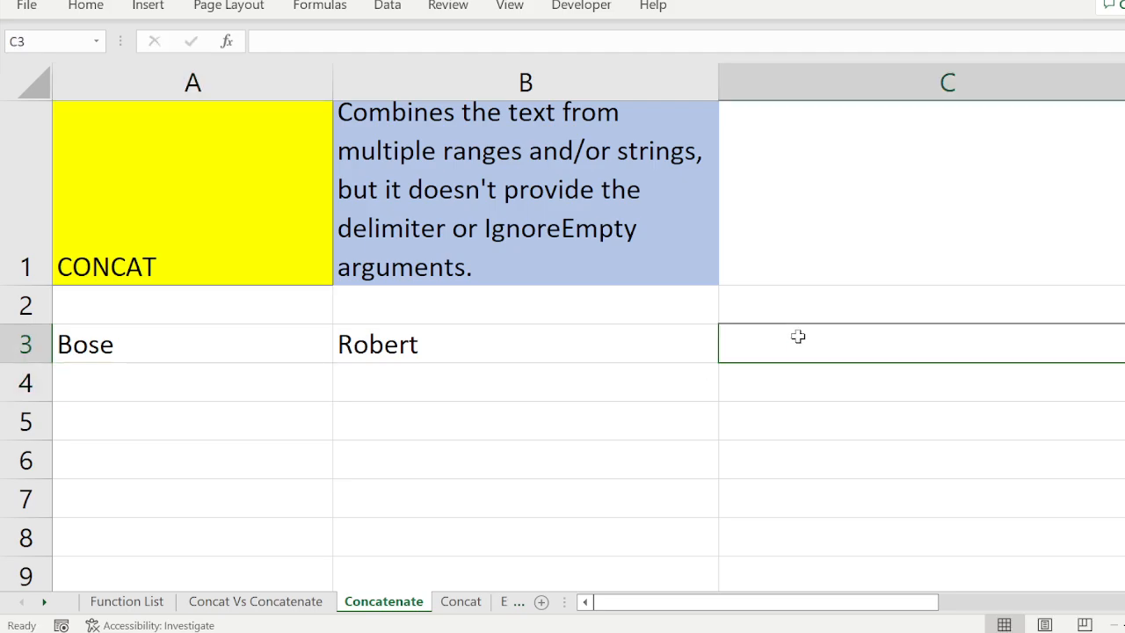
Step: Add the headings "Middle Name" in cell A2 and "Surname" in cell B2
left_click(230, 314)
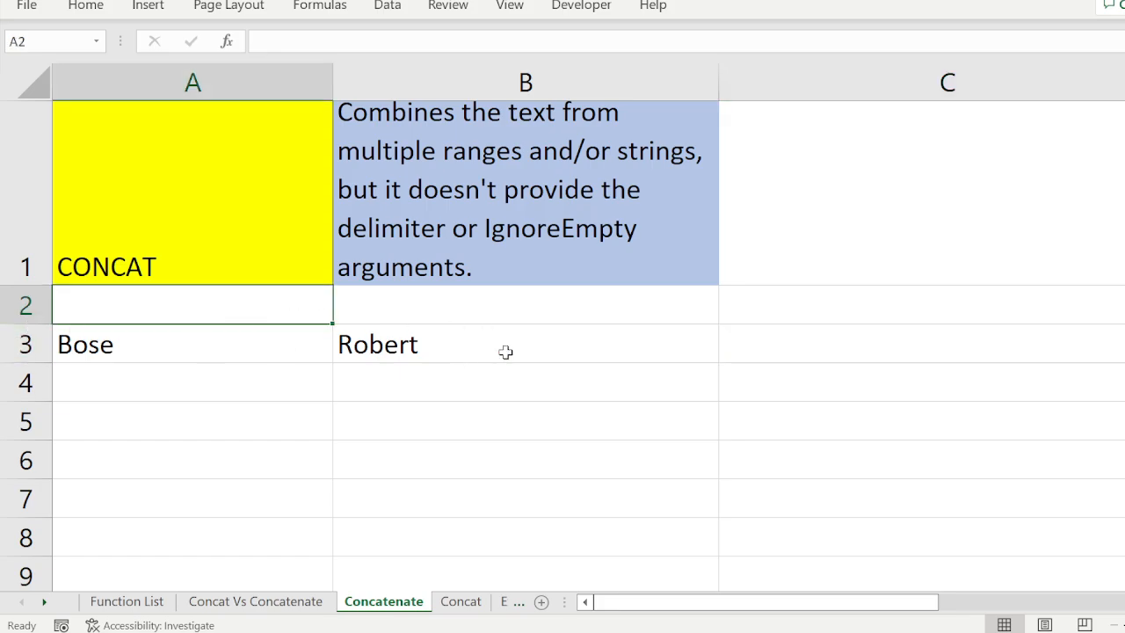
type("Middle")
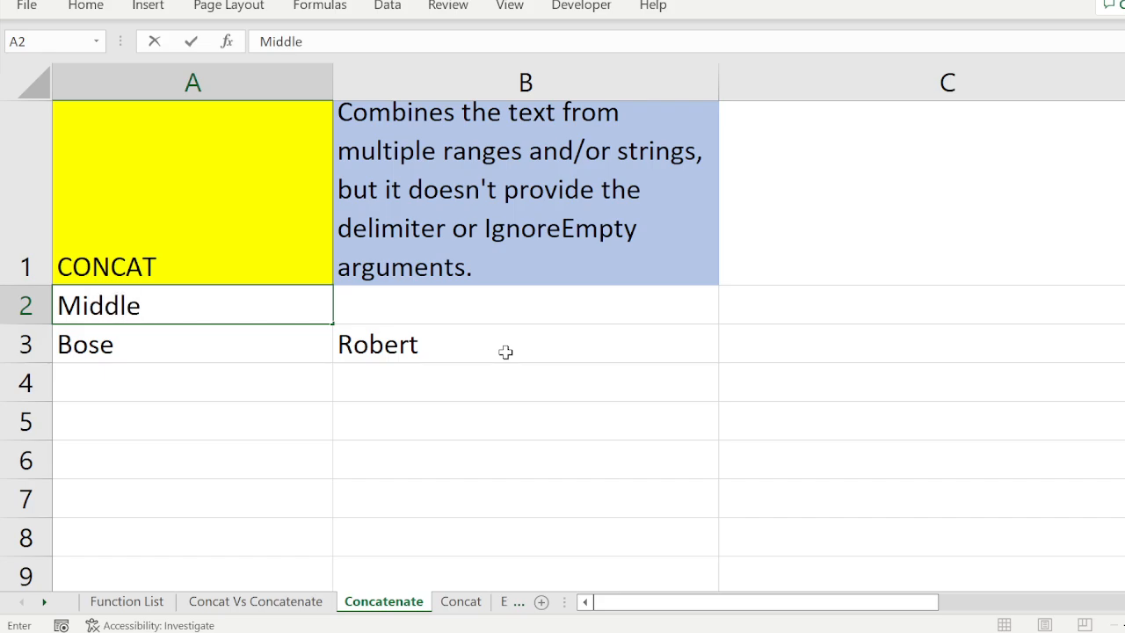
type(" Name")
left_click(543, 308)
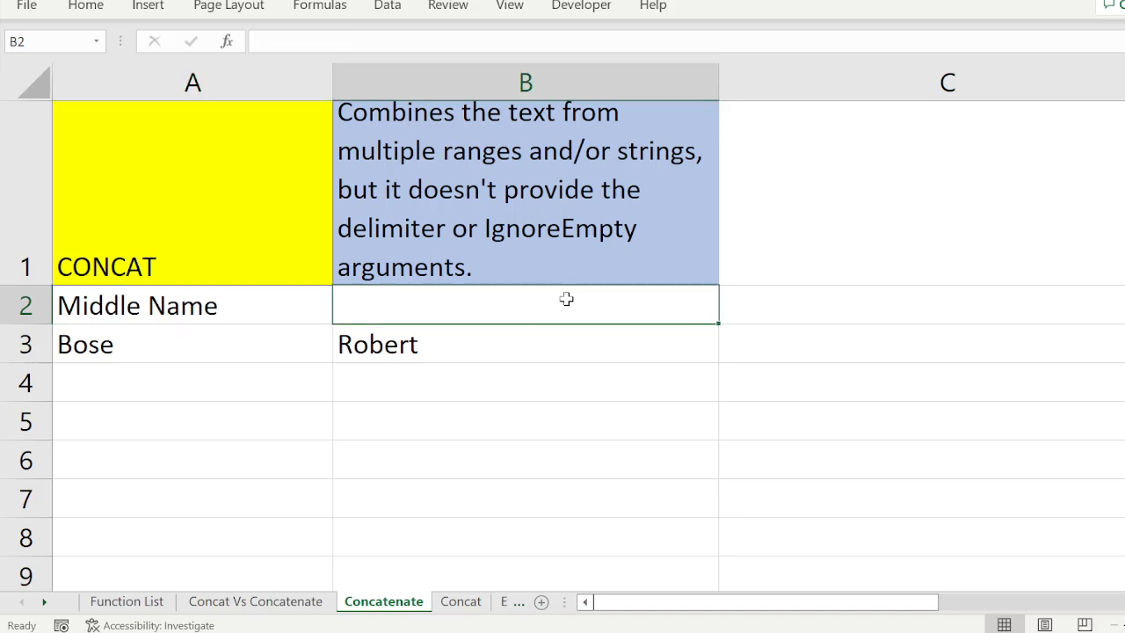
type("Surname")
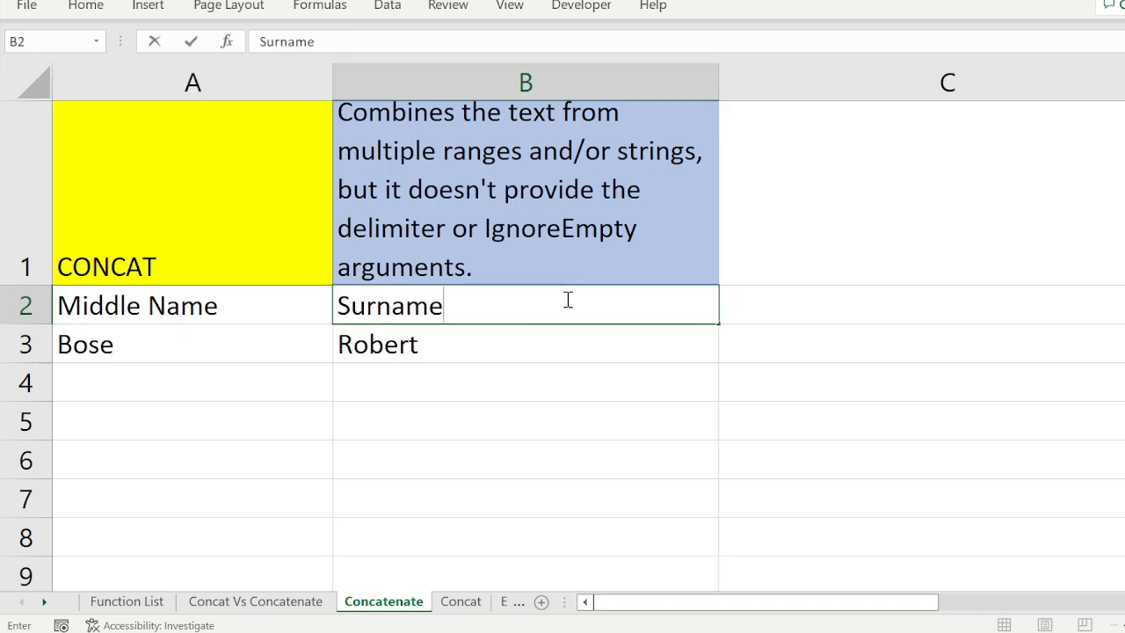
left_click(142, 353)
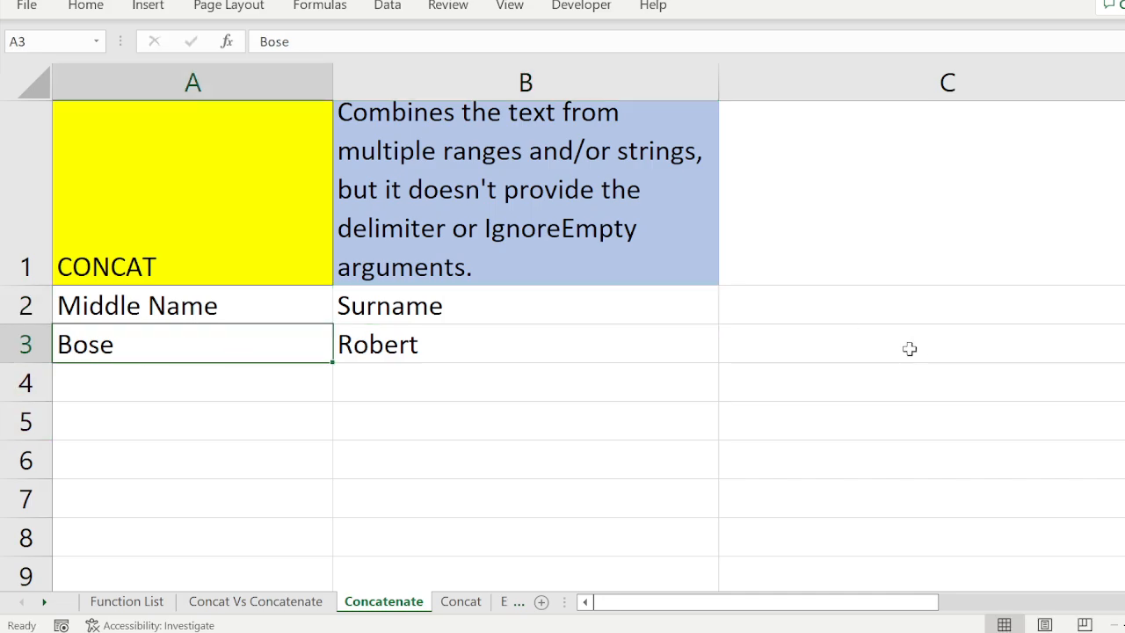
Step: Join the middle name and surname in cell C3 with the formula =CONCAT(A3,B3) and review its references
left_click(782, 353)
type("=")
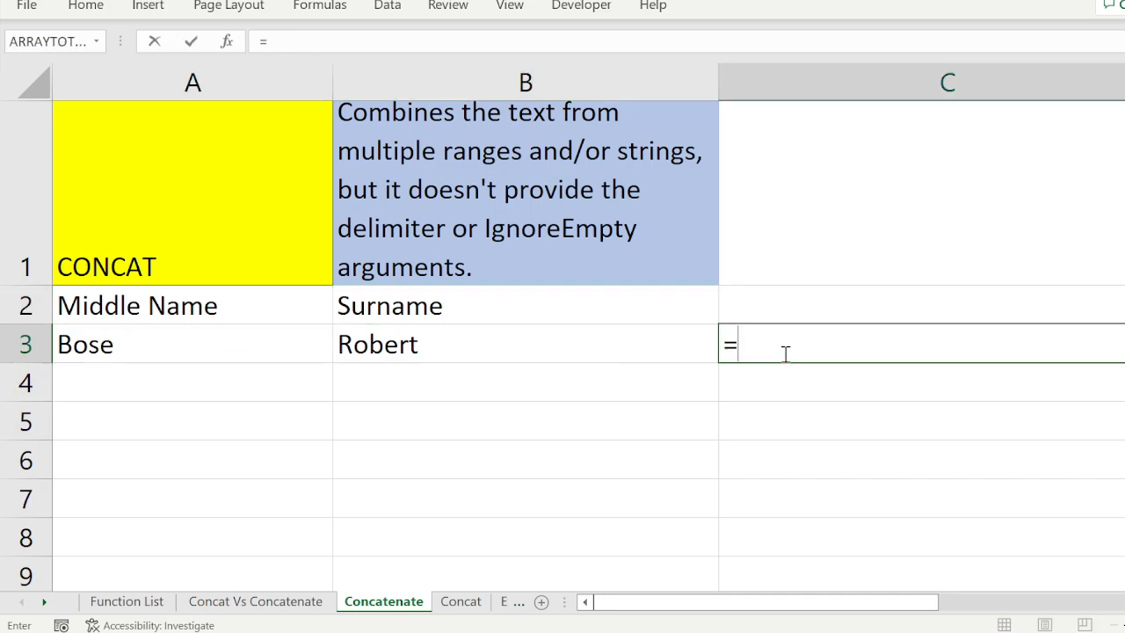
type("CONCAT")
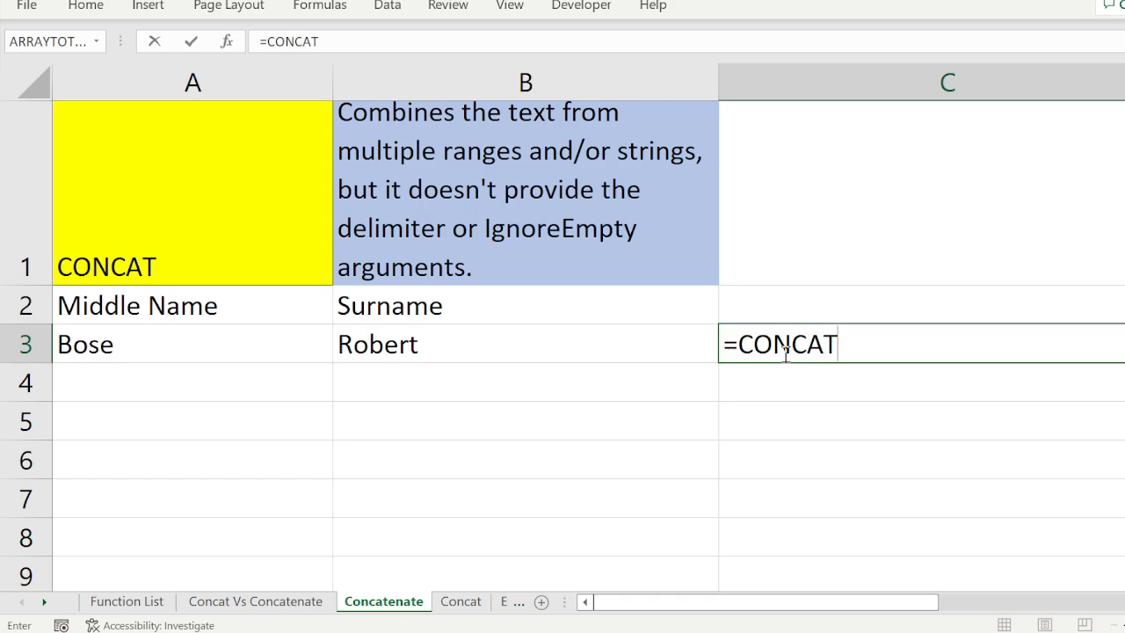
type("(")
left_click(228, 344)
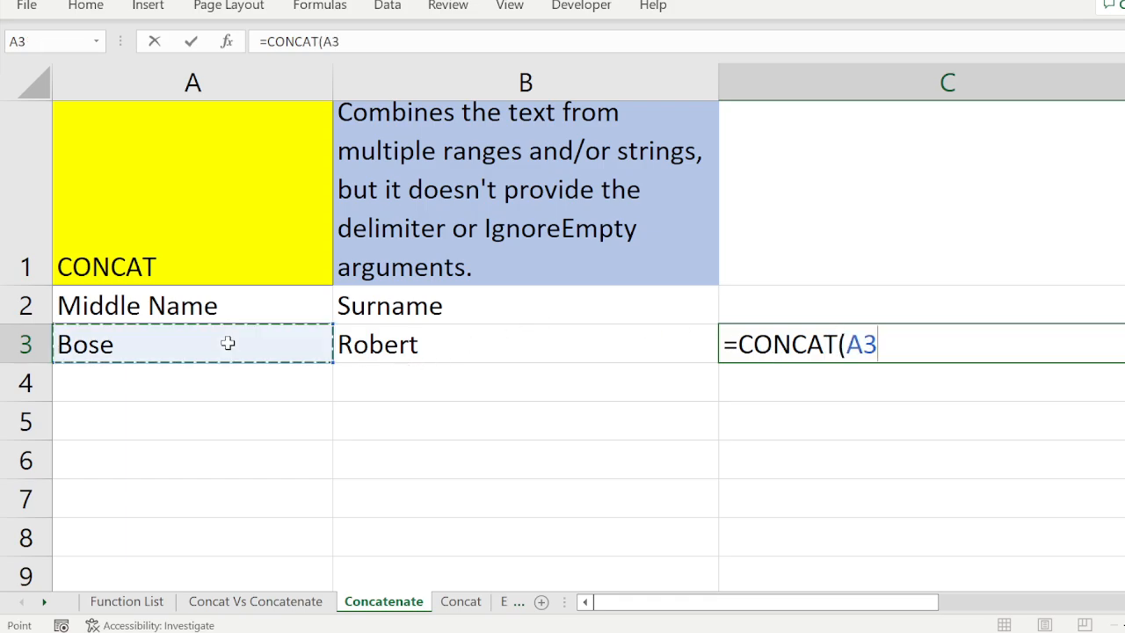
type(",")
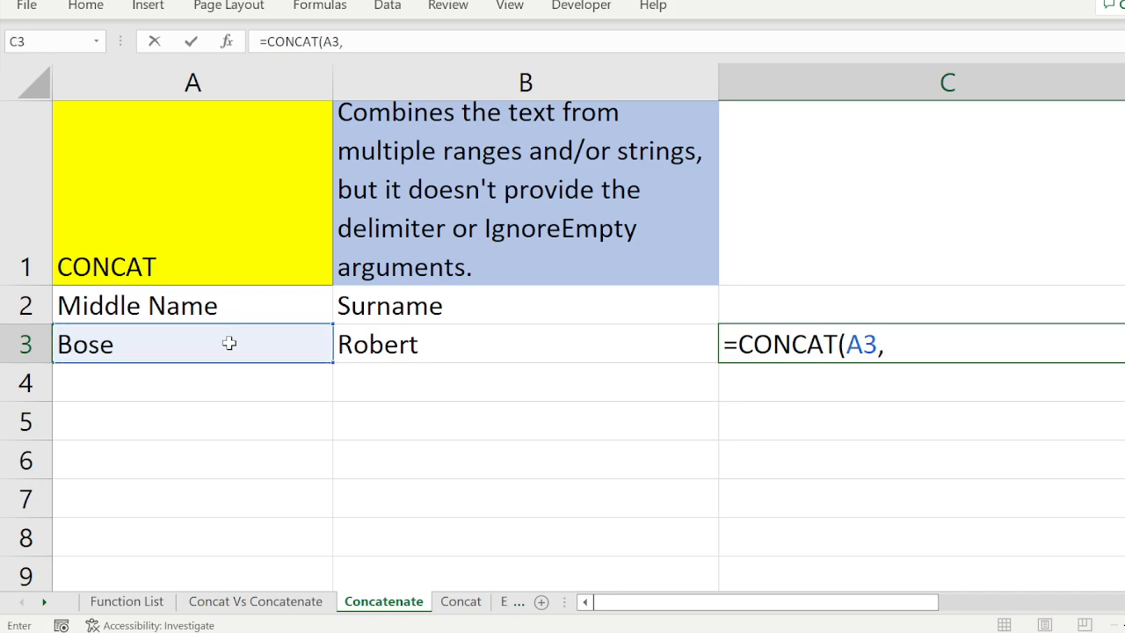
left_click(481, 351)
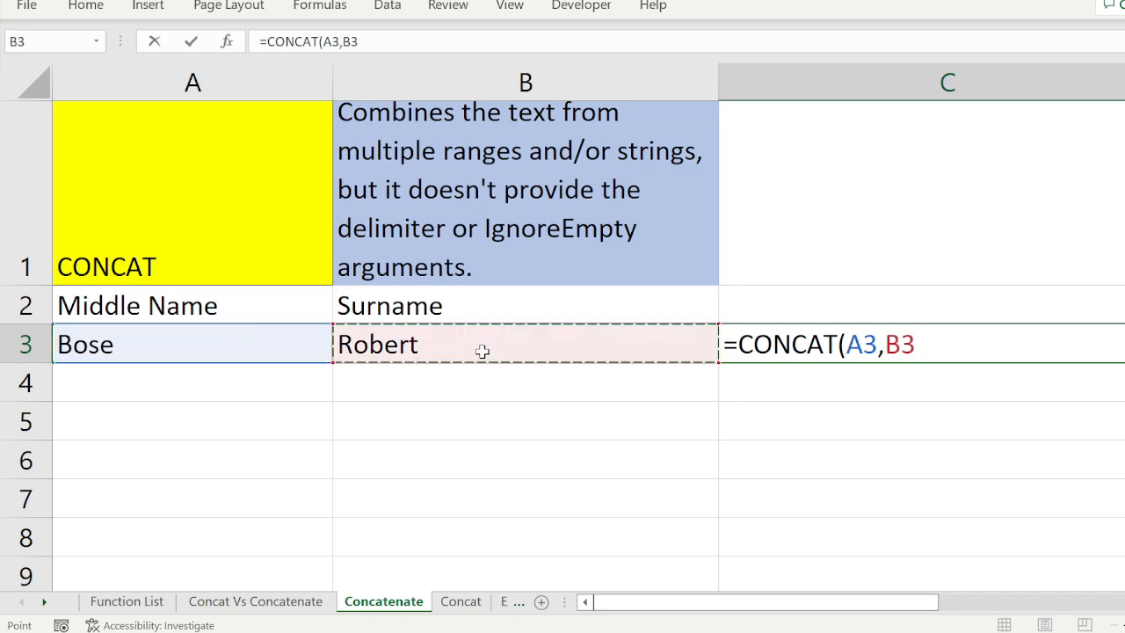
type(")")
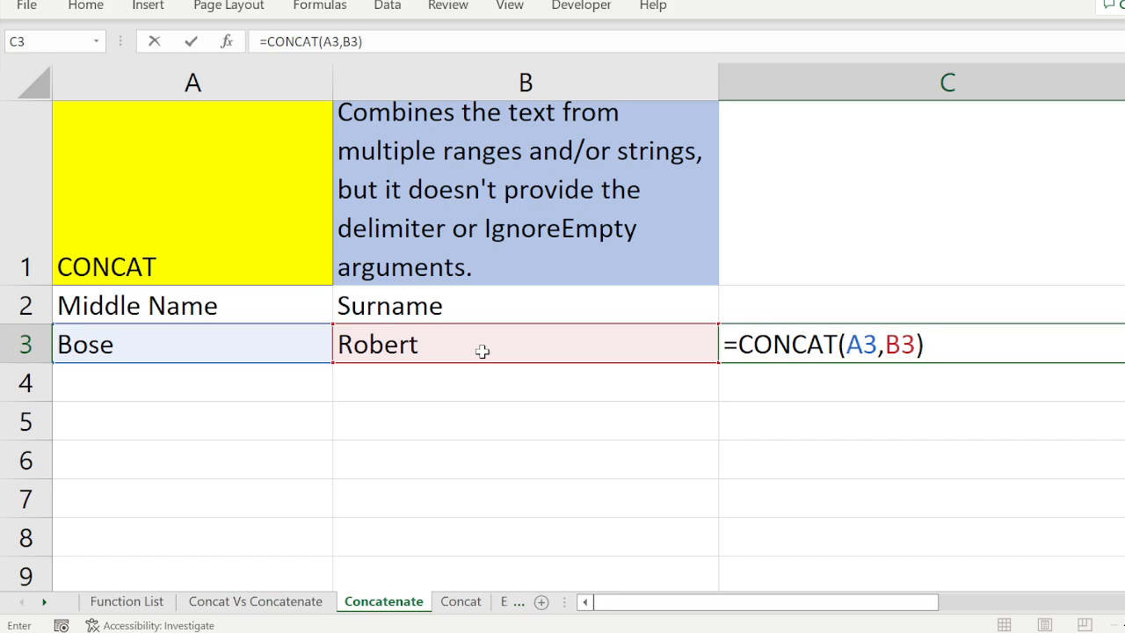
key("Return")
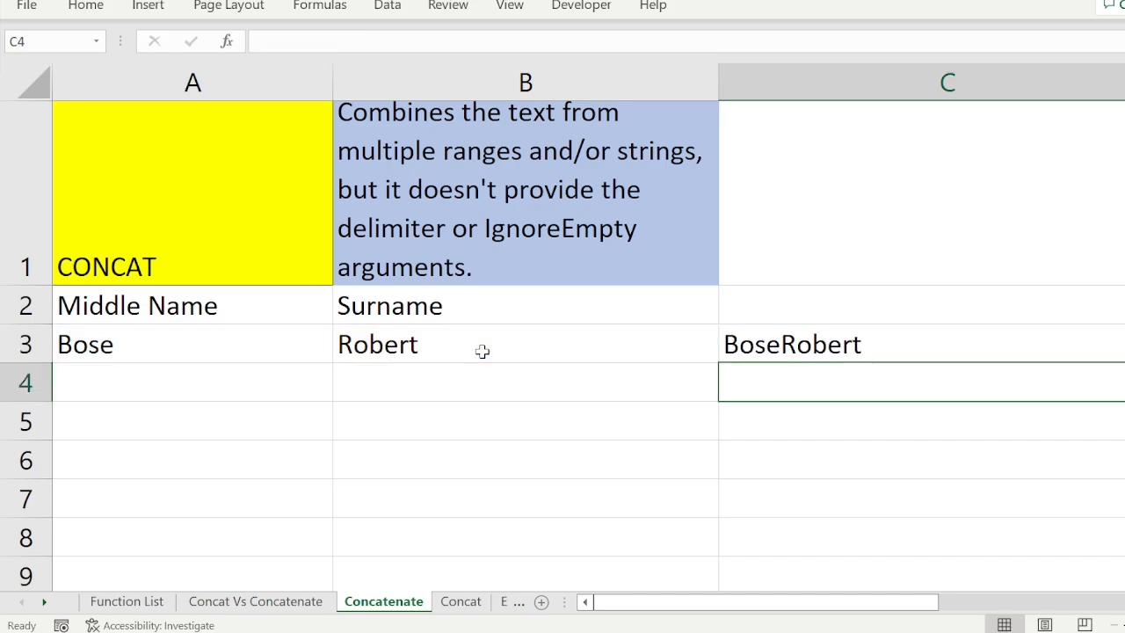
left_click(891, 343)
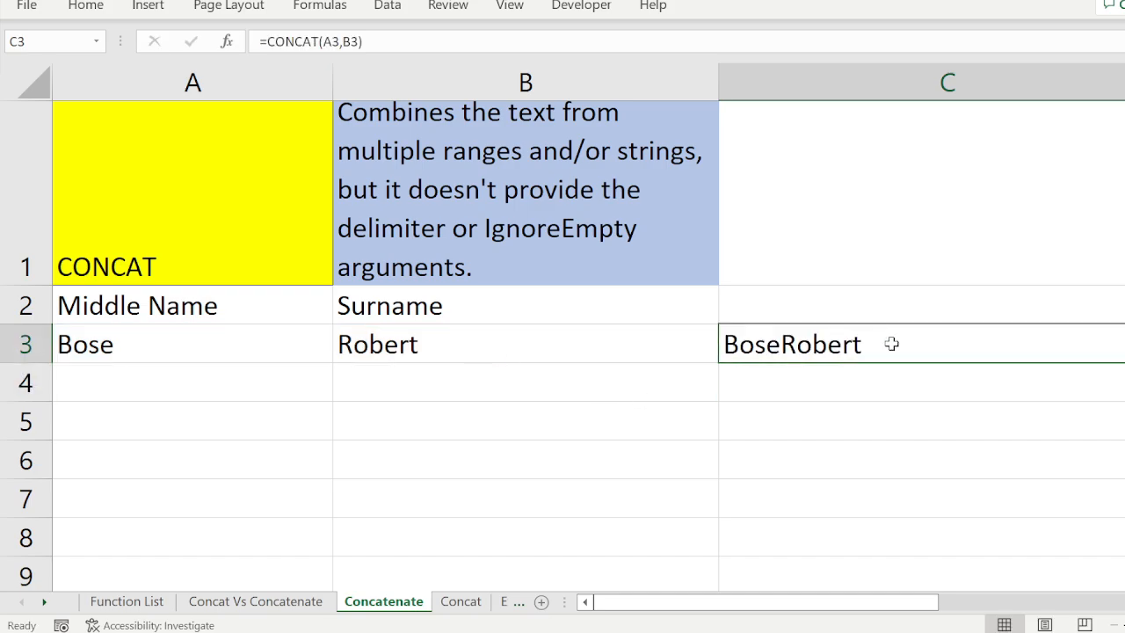
double_click(891, 344)
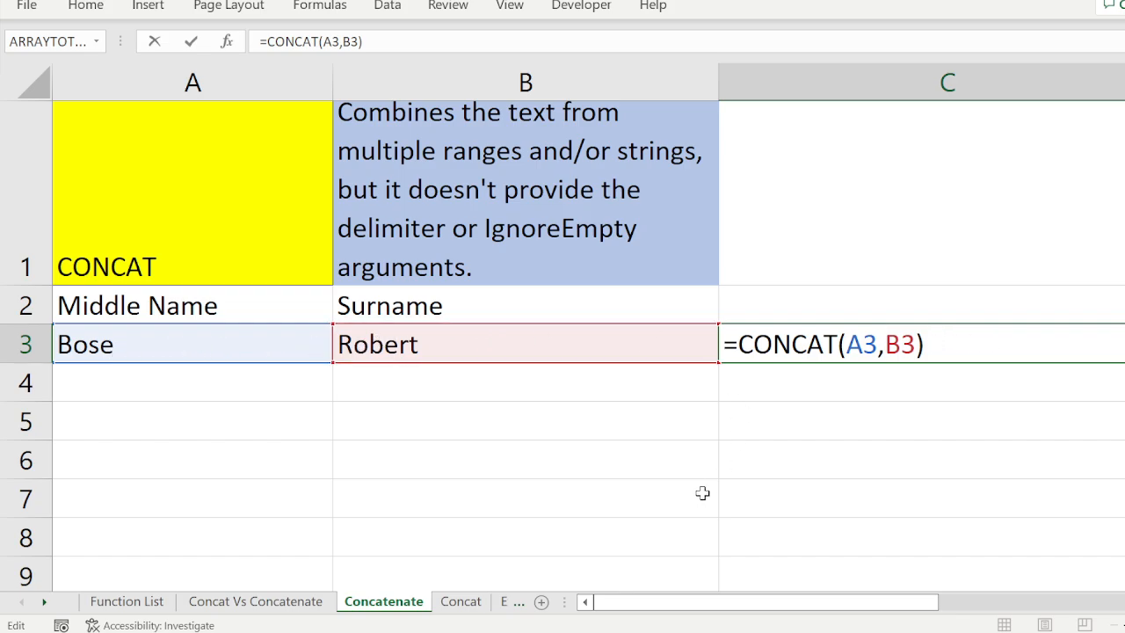
key("Return")
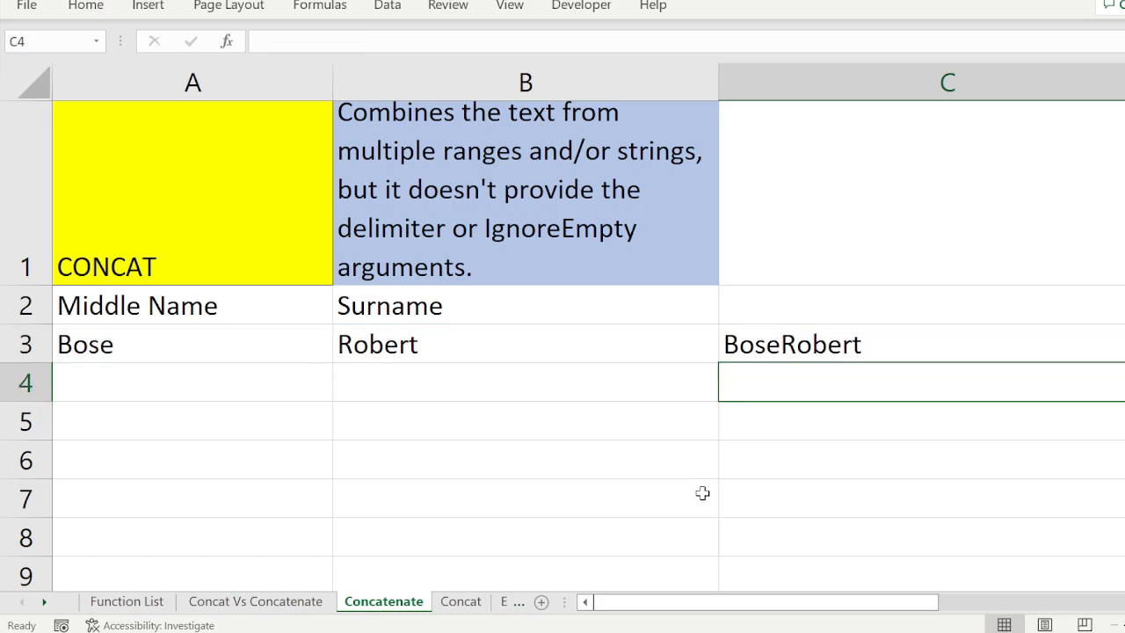
Step: Add the heading "Fullname" in cell C2 above the combined name
left_click(826, 305)
type("Full")
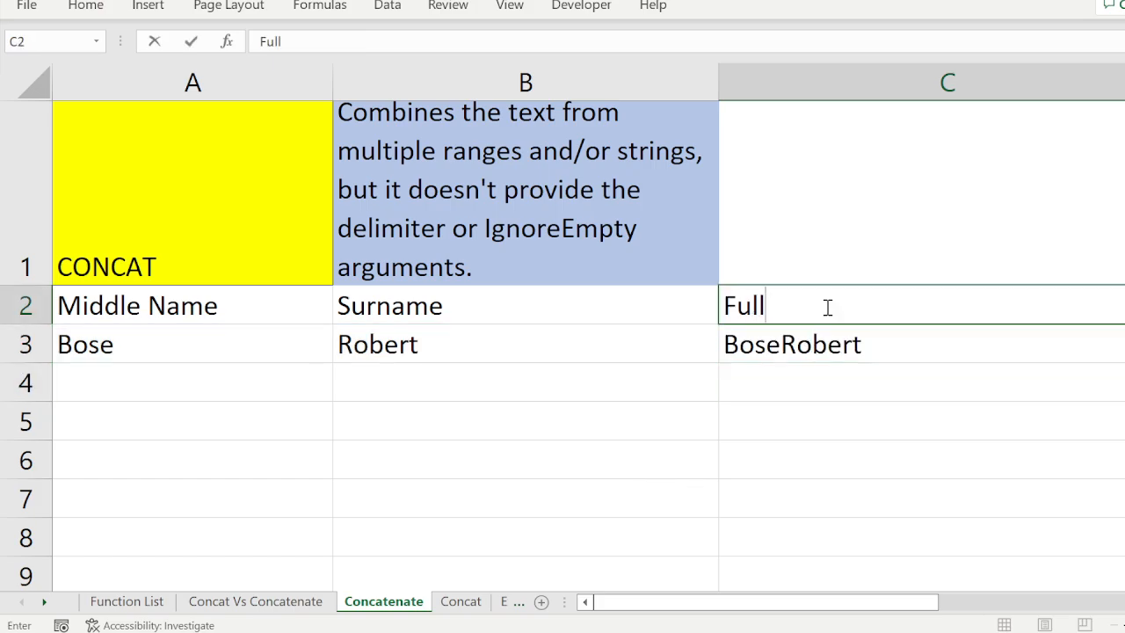
type("name")
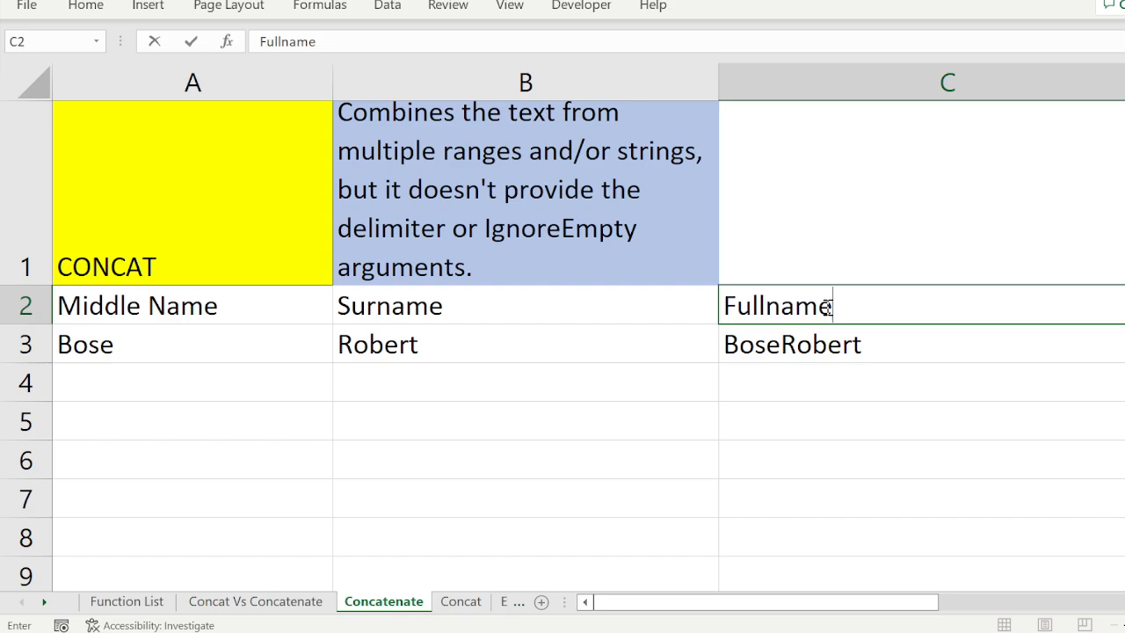
Step: Insert a space between the two names by changing the formula in C3 to =CONCAT(A3," ",B3)
left_click(841, 350)
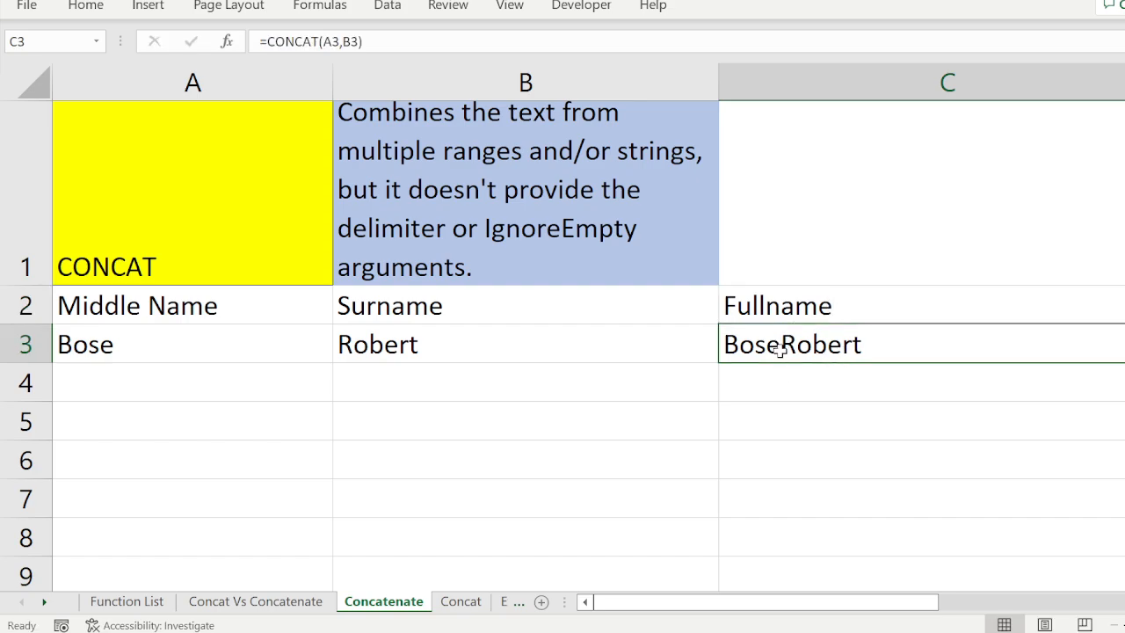
double_click(846, 345)
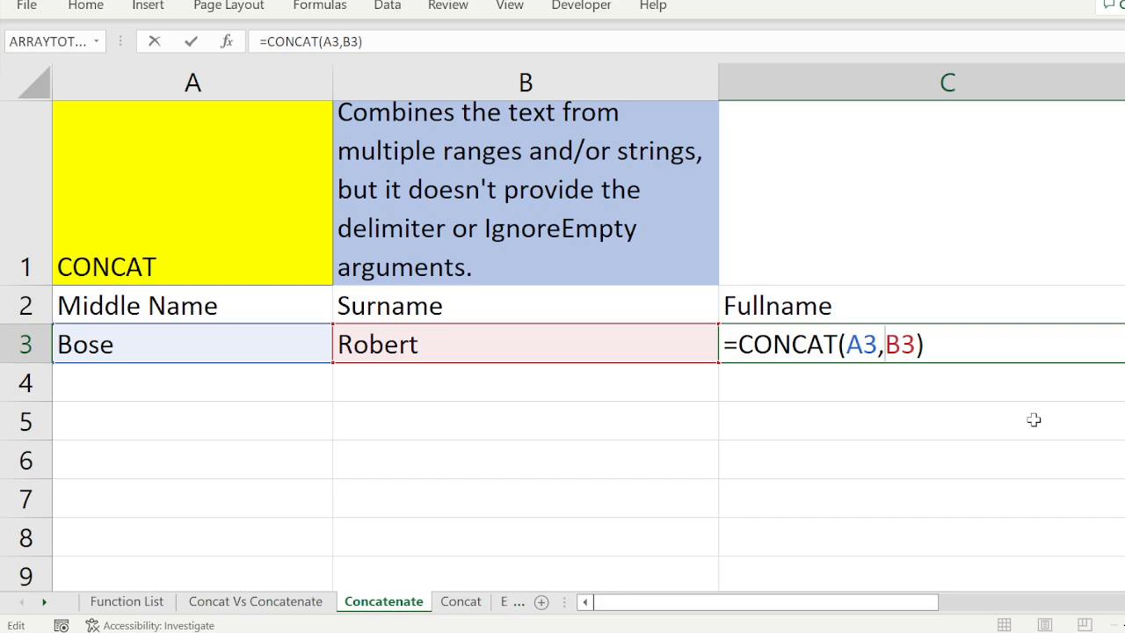
type("\" \"")
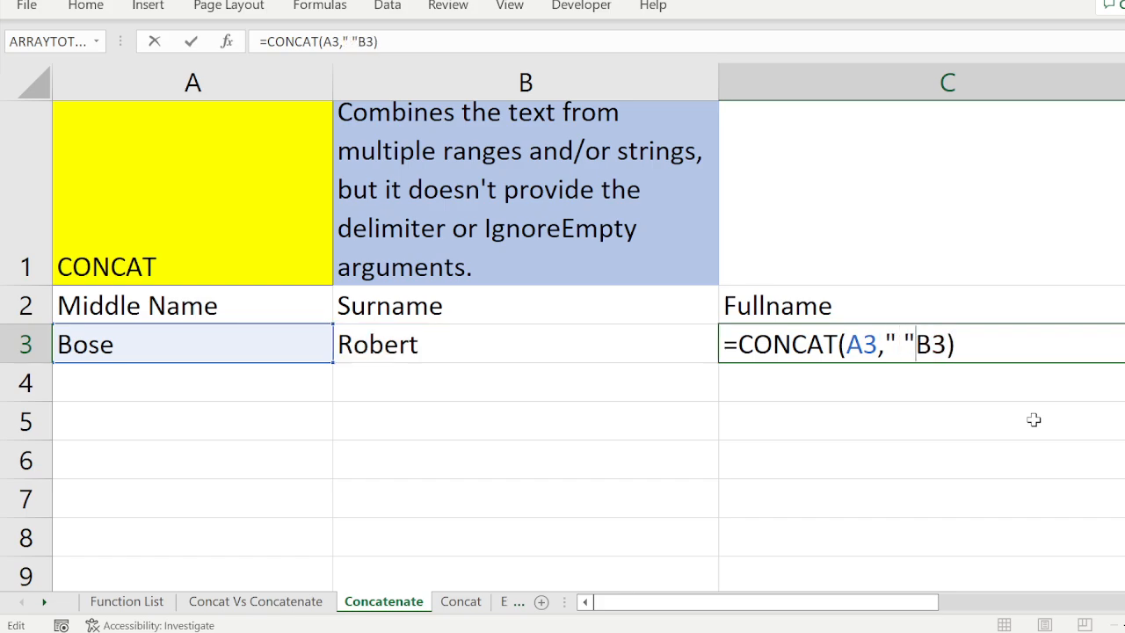
type(",")
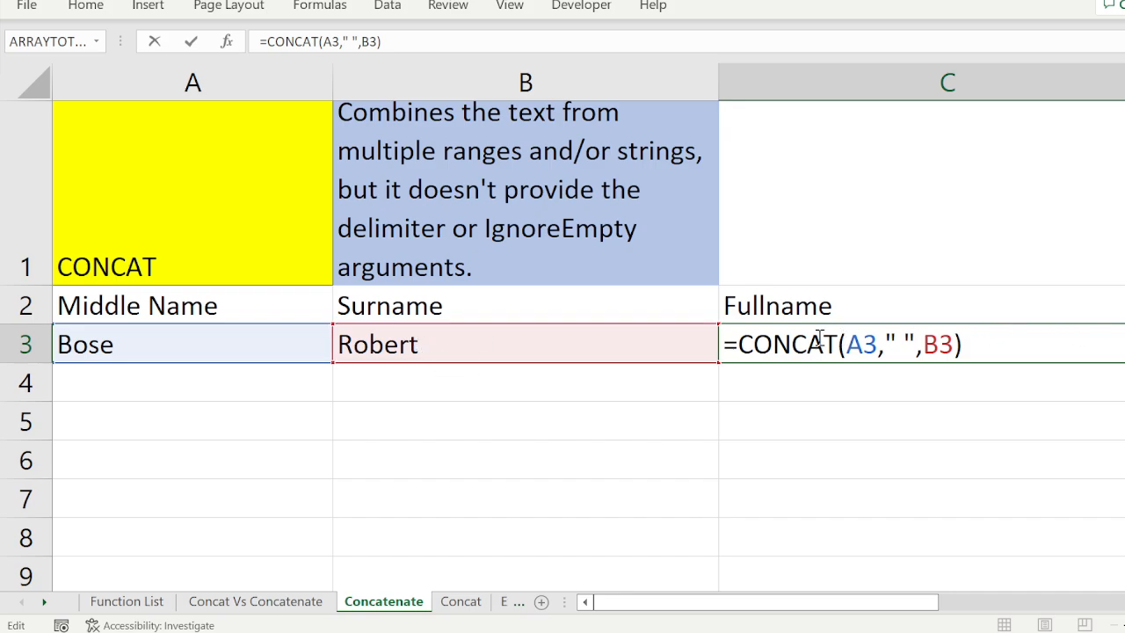
key("Return")
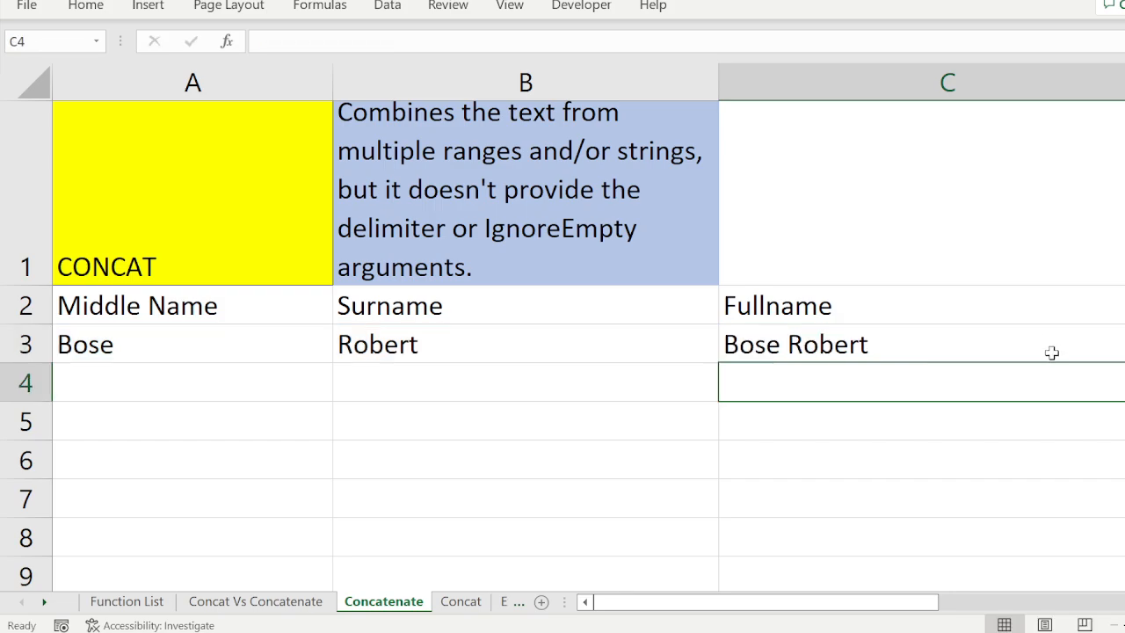
Step: Enter "United" in cell A5 and "States" in cell B5 as a second example
left_click(249, 422)
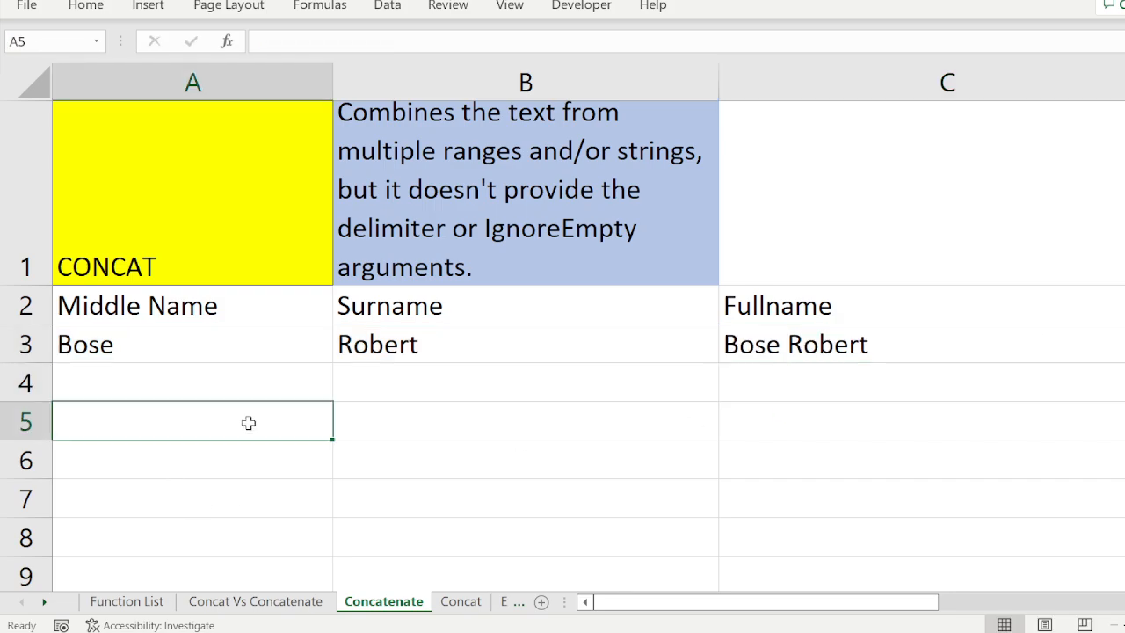
type("United")
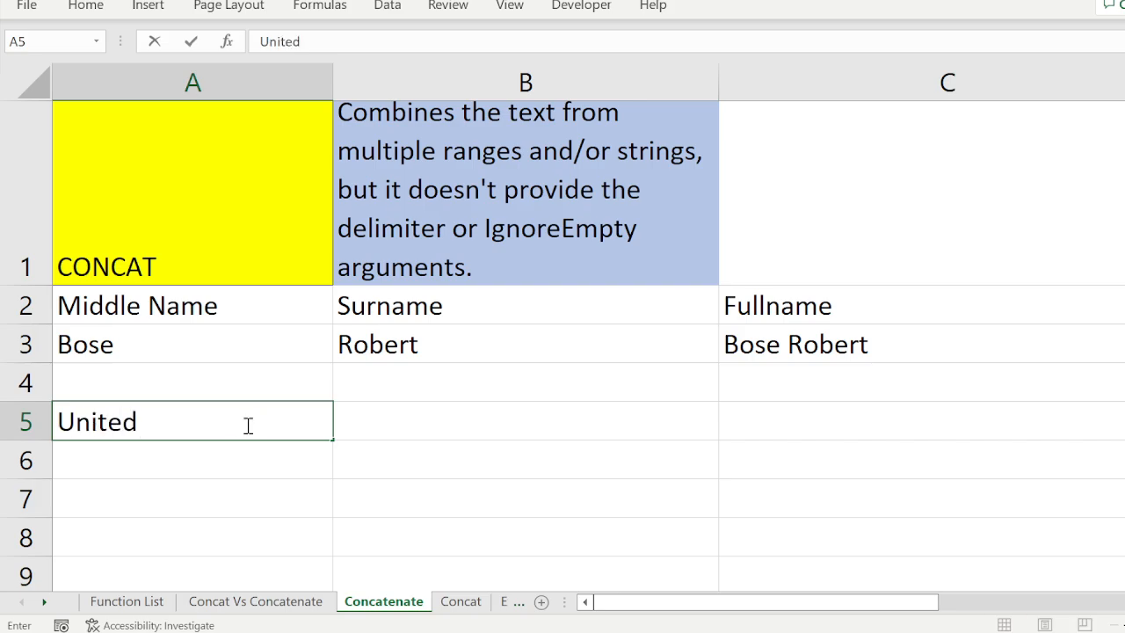
left_click(416, 424)
type("Stat")
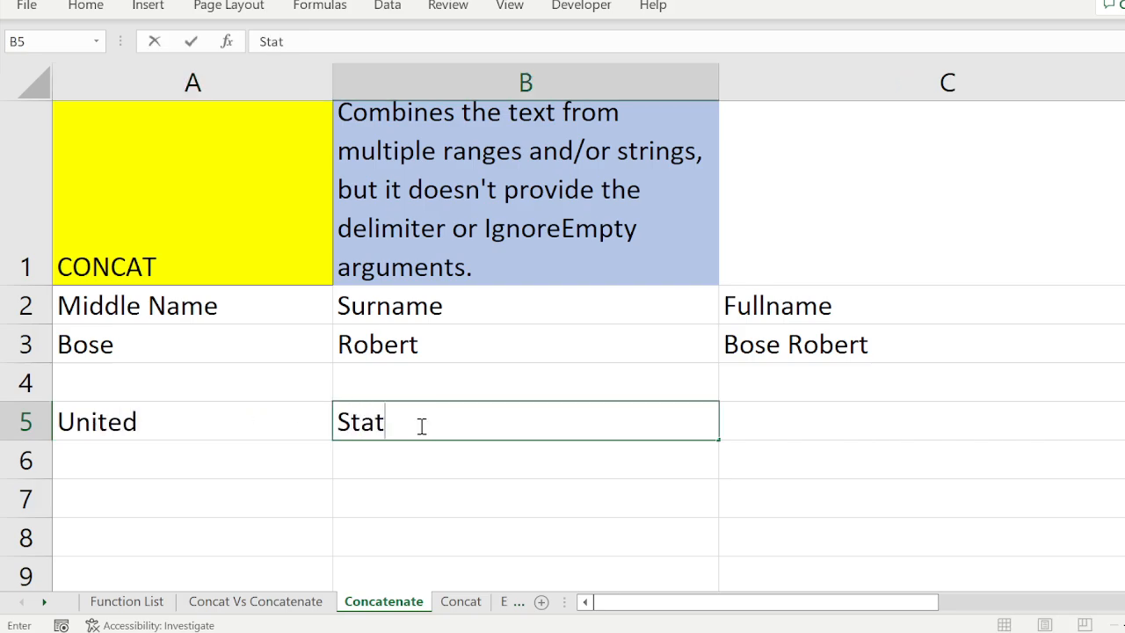
type("es")
Step: Join the two country words in cell C5 with the formula =CONCAT(A5,B5)
left_click(888, 423)
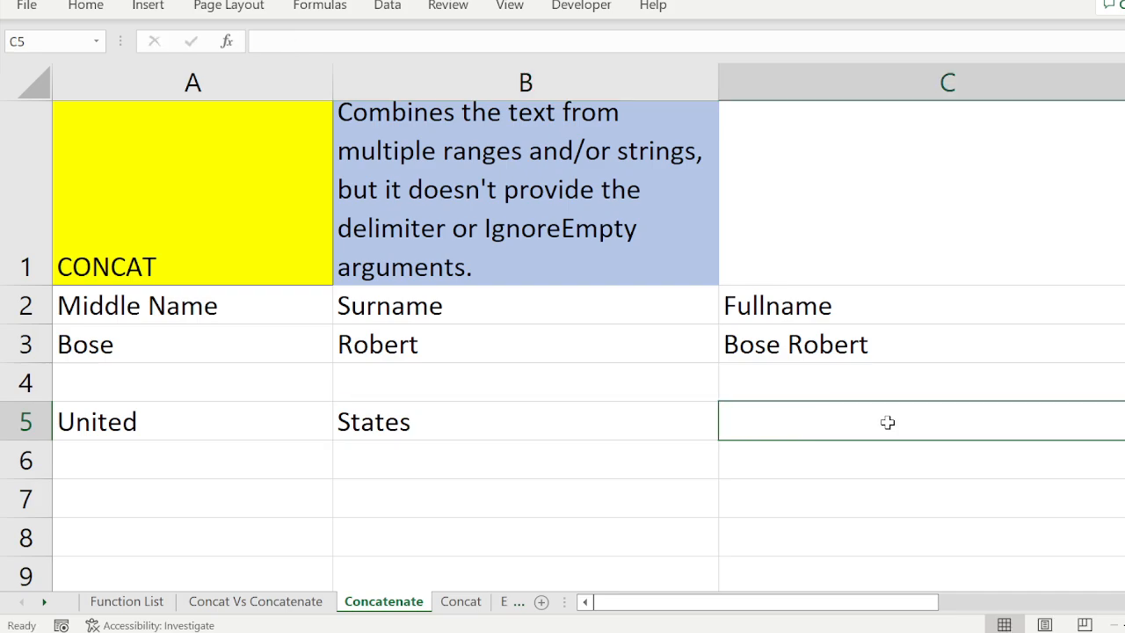
type("=")
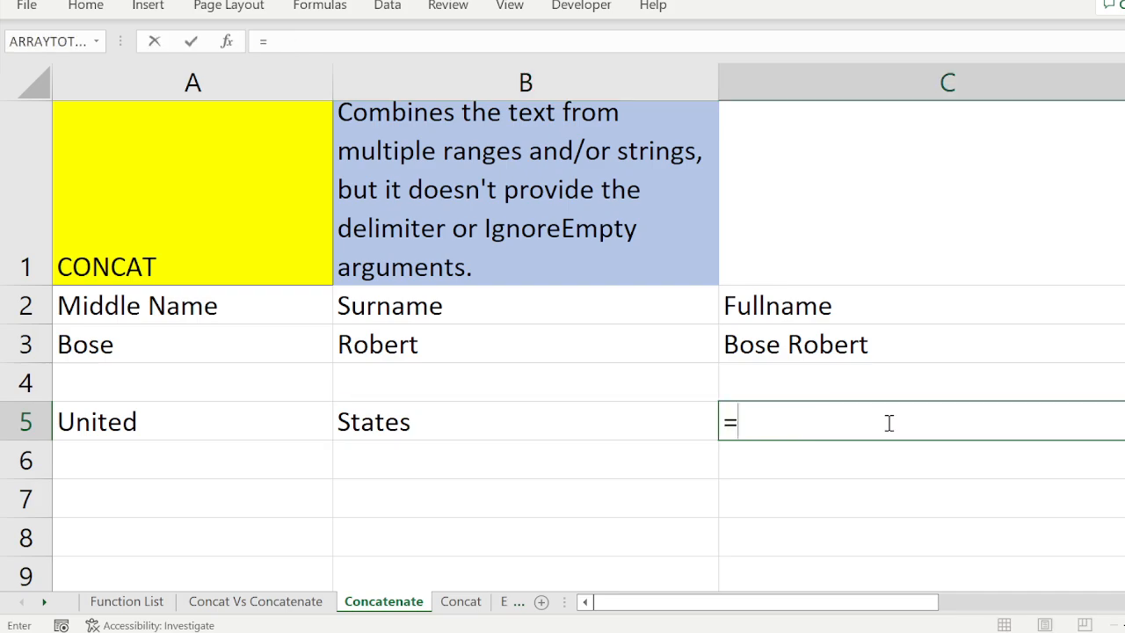
type("concat")
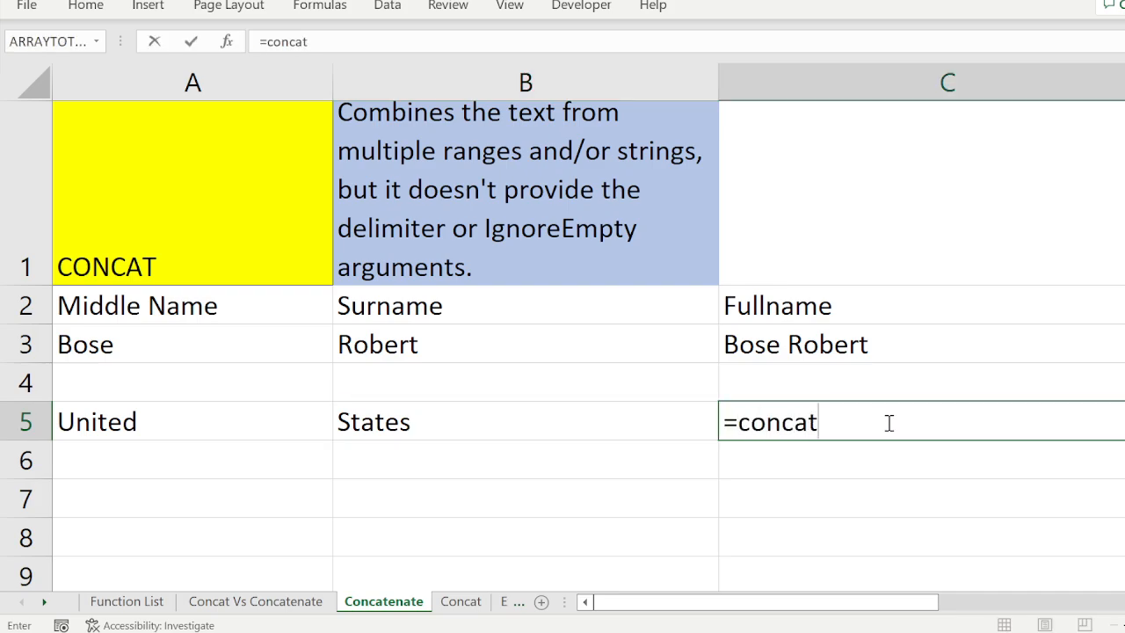
type("(")
left_click(123, 411)
type(",")
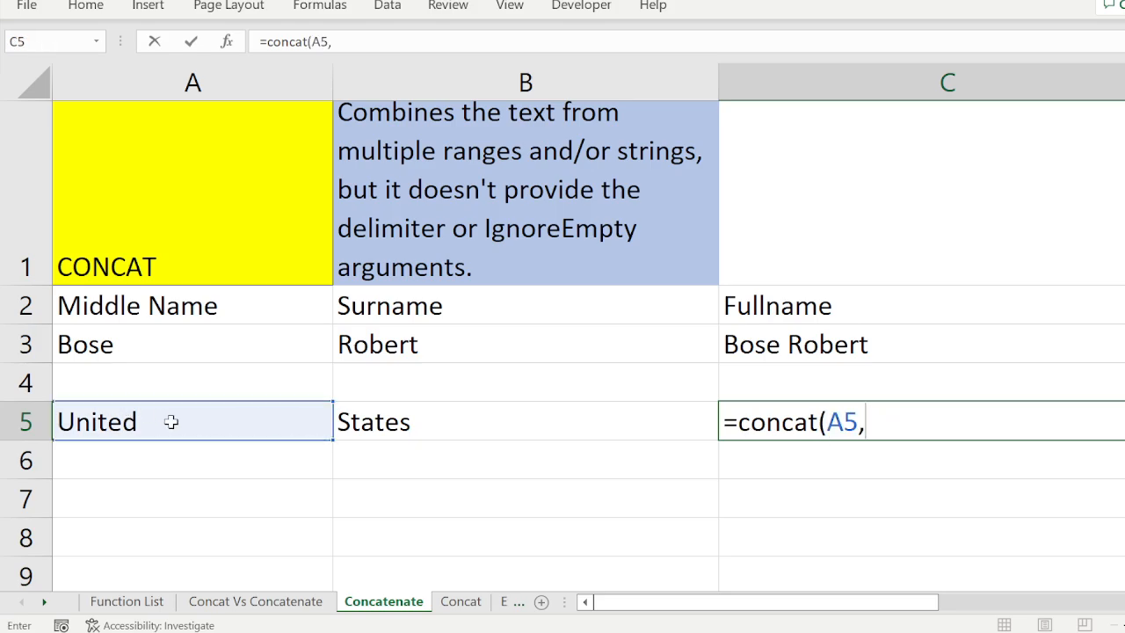
left_click(445, 413)
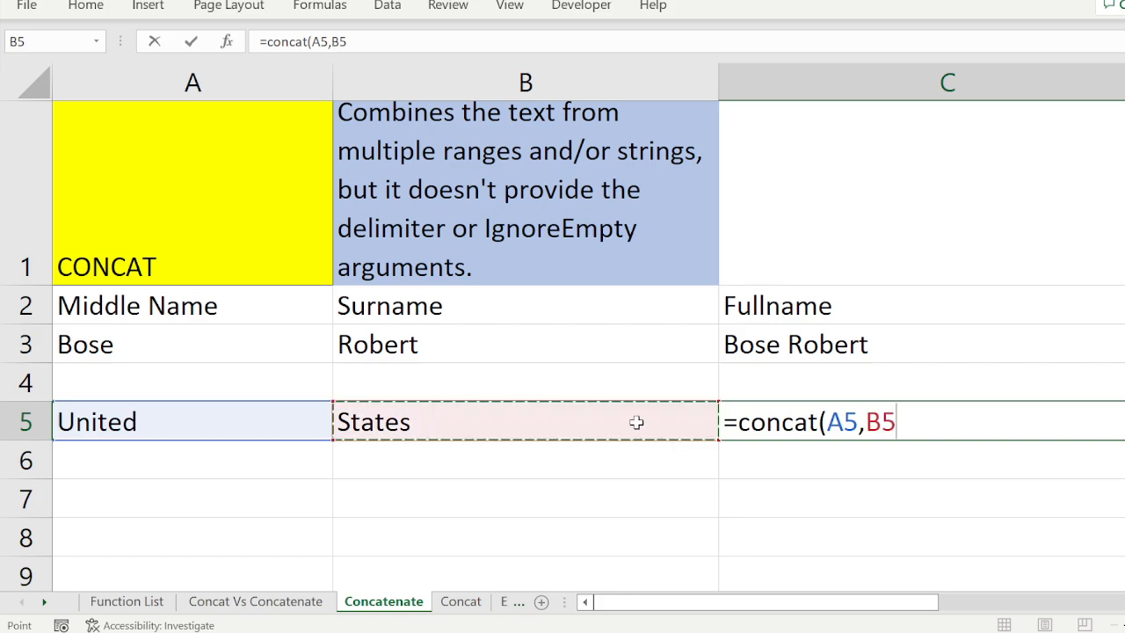
type(")")
key("Return")
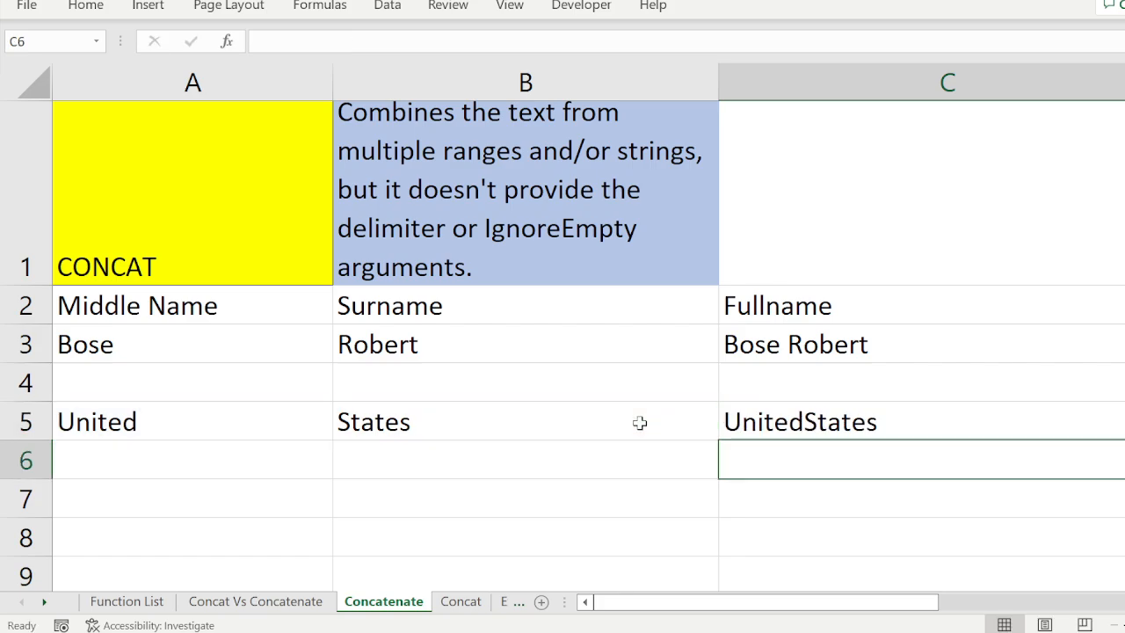
Step: Add a space between the two words by changing the formula in C5 to =CONCAT(A5," ",B5)
left_click(800, 422)
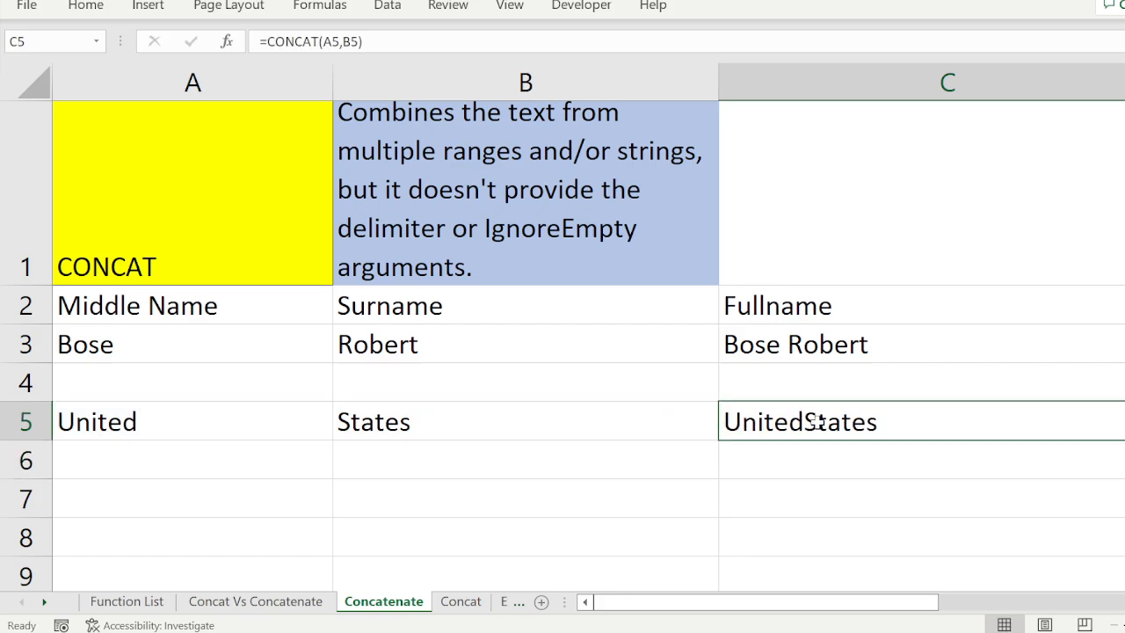
double_click(805, 420)
left_click(885, 420)
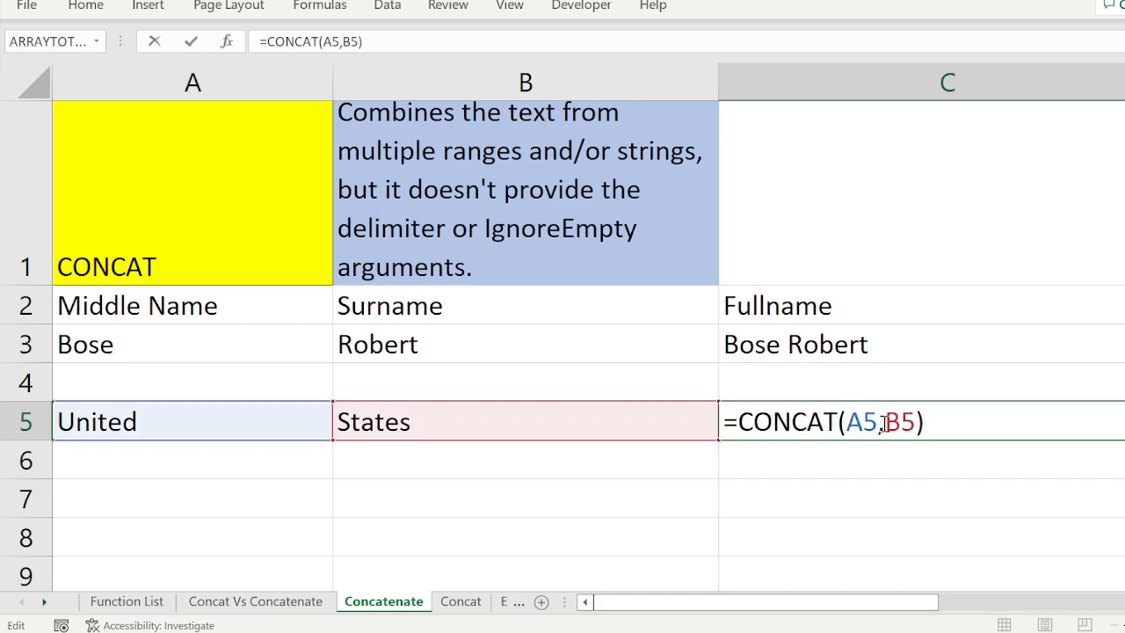
type("\" \",")
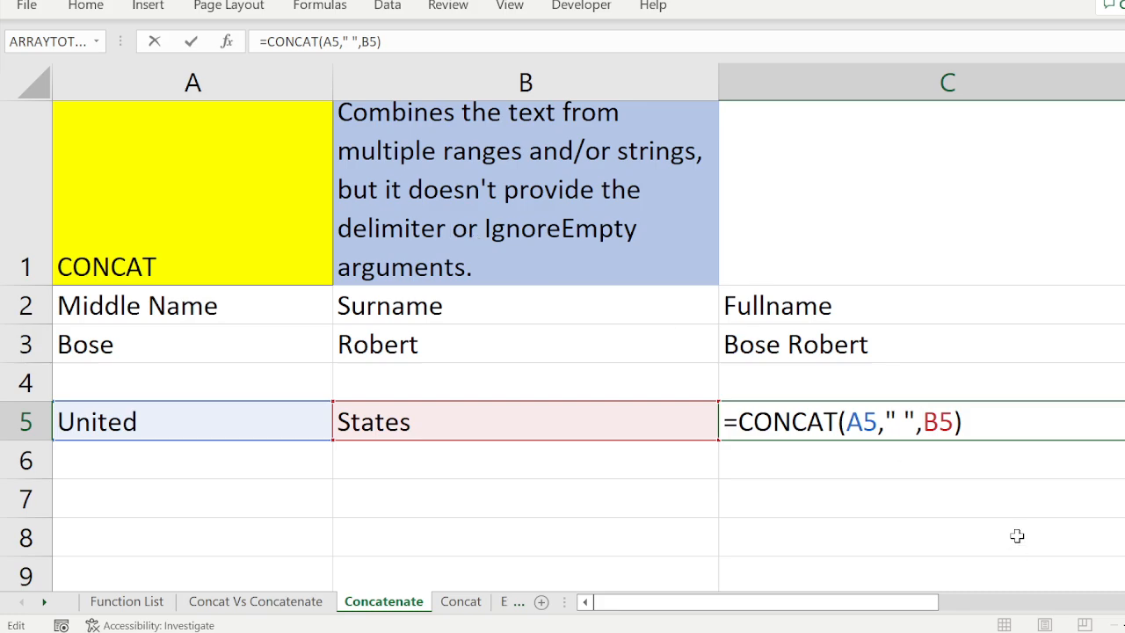
key("Return")
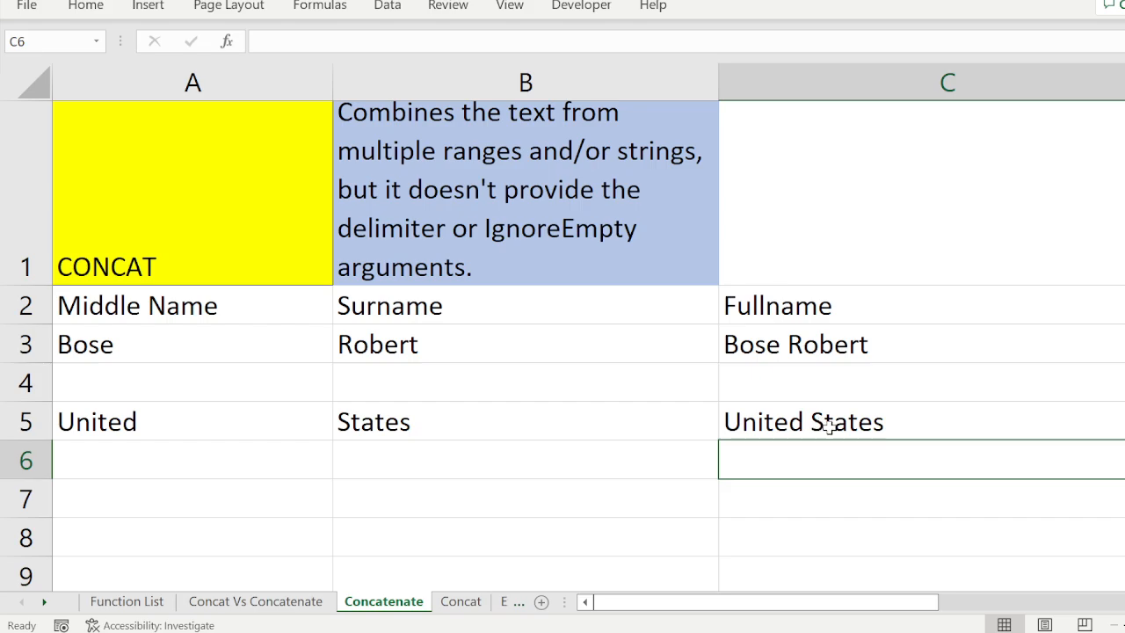
Step: Replace the space separator with a comma in the C5 formula, making it =CONCAT(A5,",",B5)
left_click(829, 425)
double_click(830, 425)
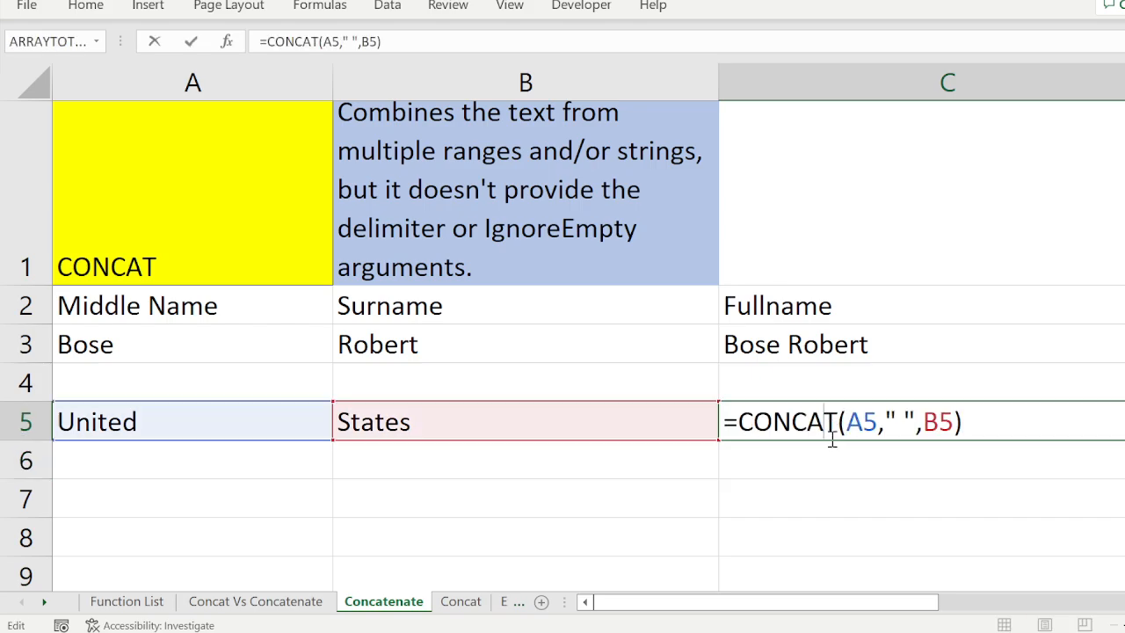
left_click(905, 423)
key("BackSpace")
type(",")
key("Return")
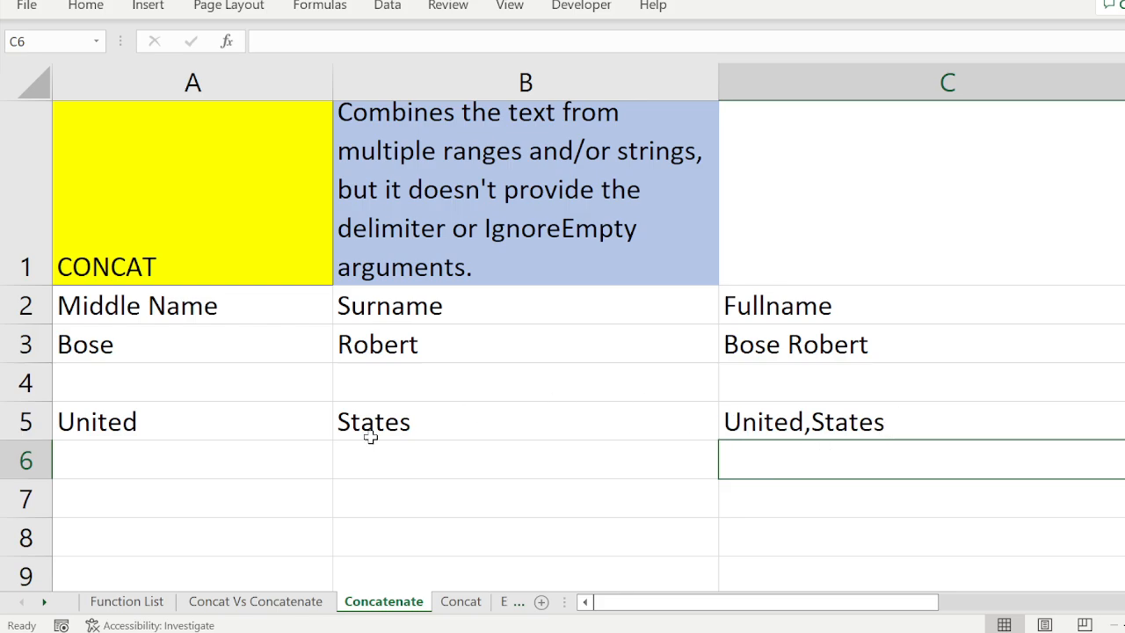
Step: Clear the headings in row 2 and the CONCAT results in cells C3 to C5
left_click(147, 305)
left_click_drag(148, 305, 745, 299)
key("Delete")
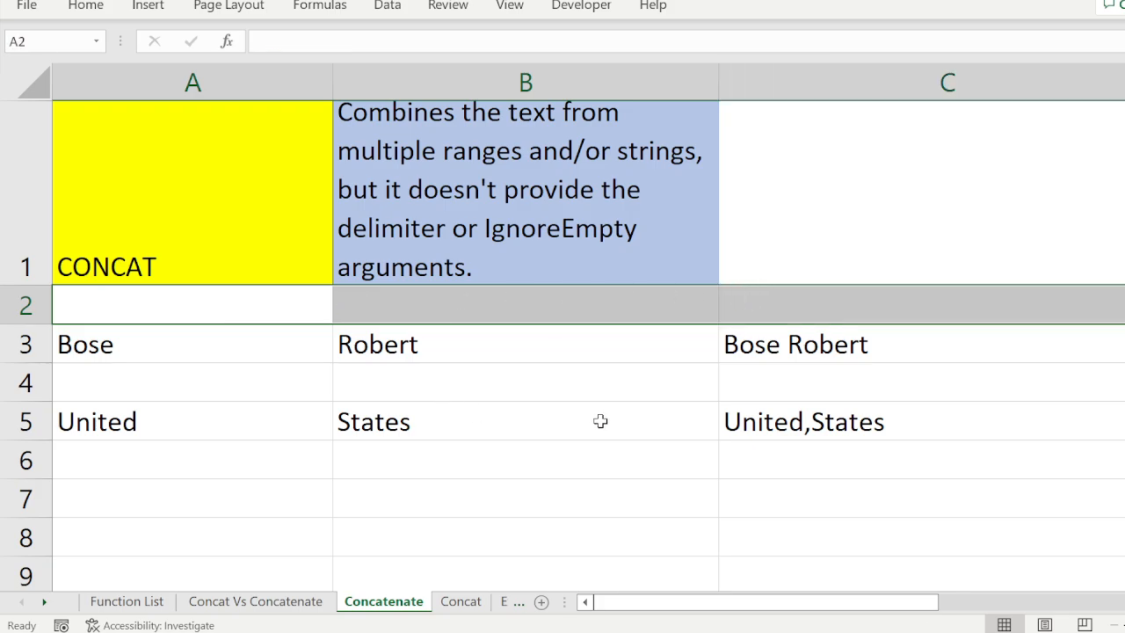
left_click(767, 350)
left_click_drag(769, 350, 779, 414)
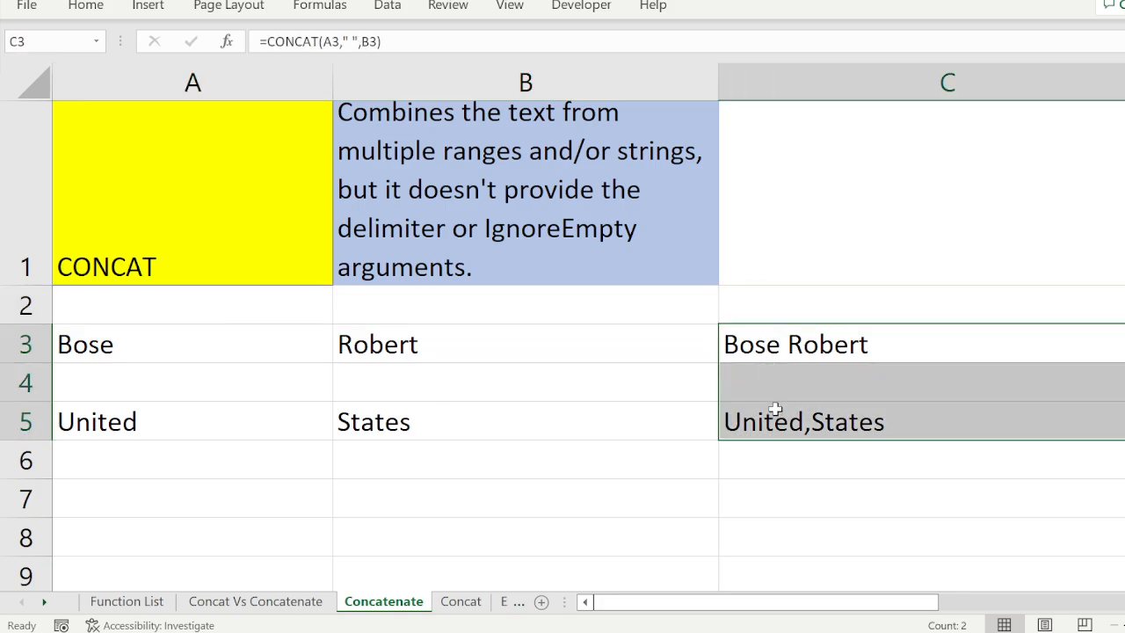
key("Delete")
Step: Enter another sample name in row 4, first part in A4 and second part in B4, and highlight the range A3:A5
left_click(83, 385)
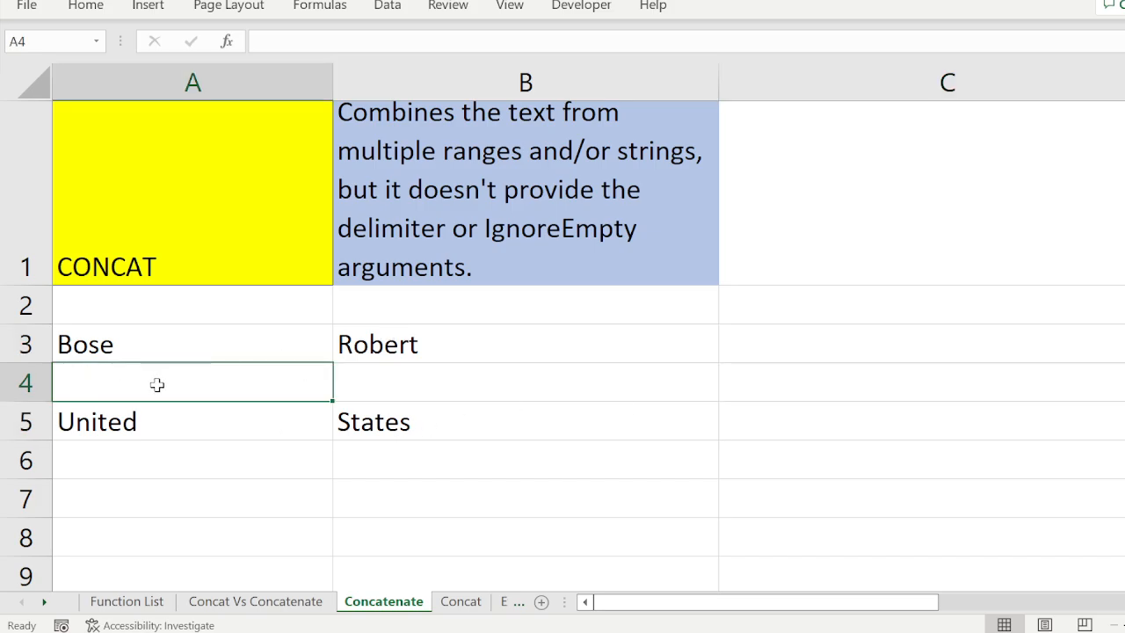
type("Stella")
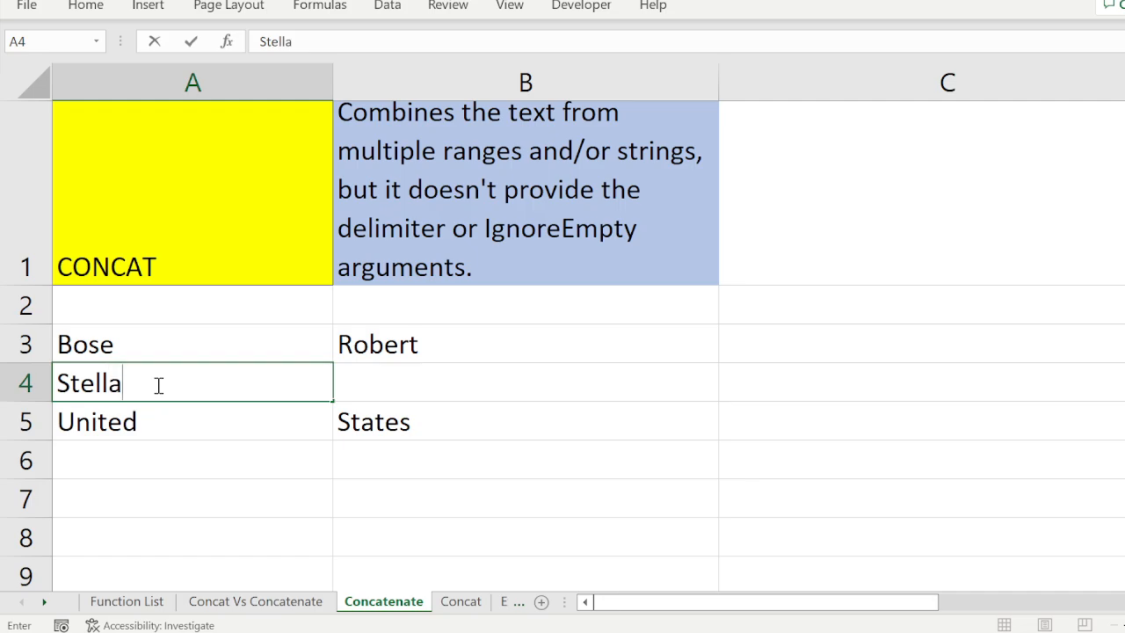
left_click(385, 384)
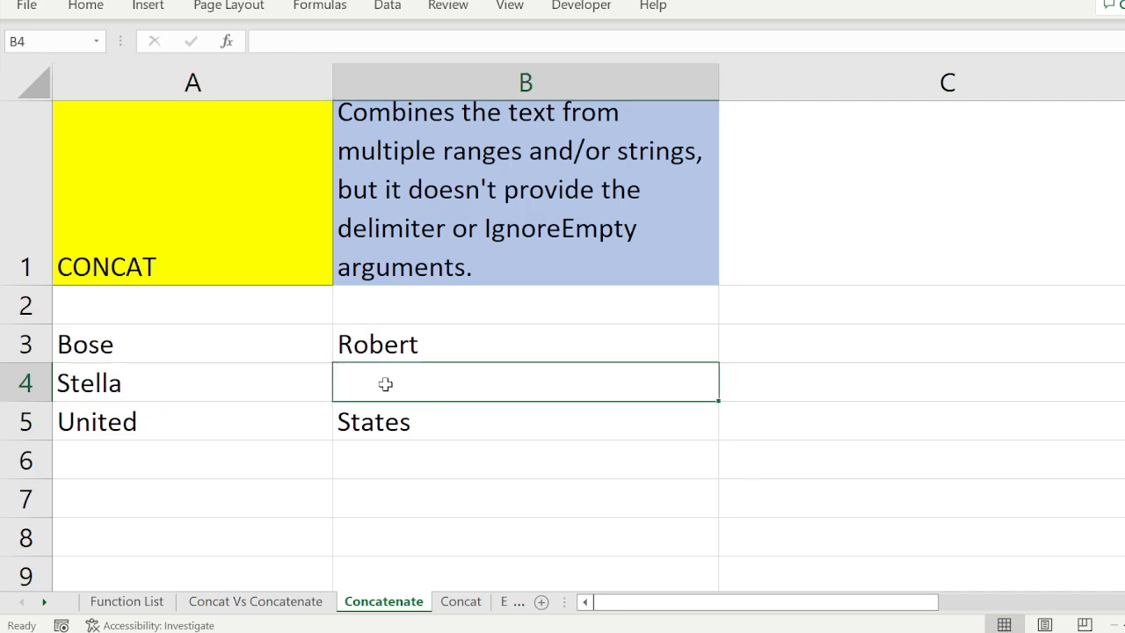
type("Robin")
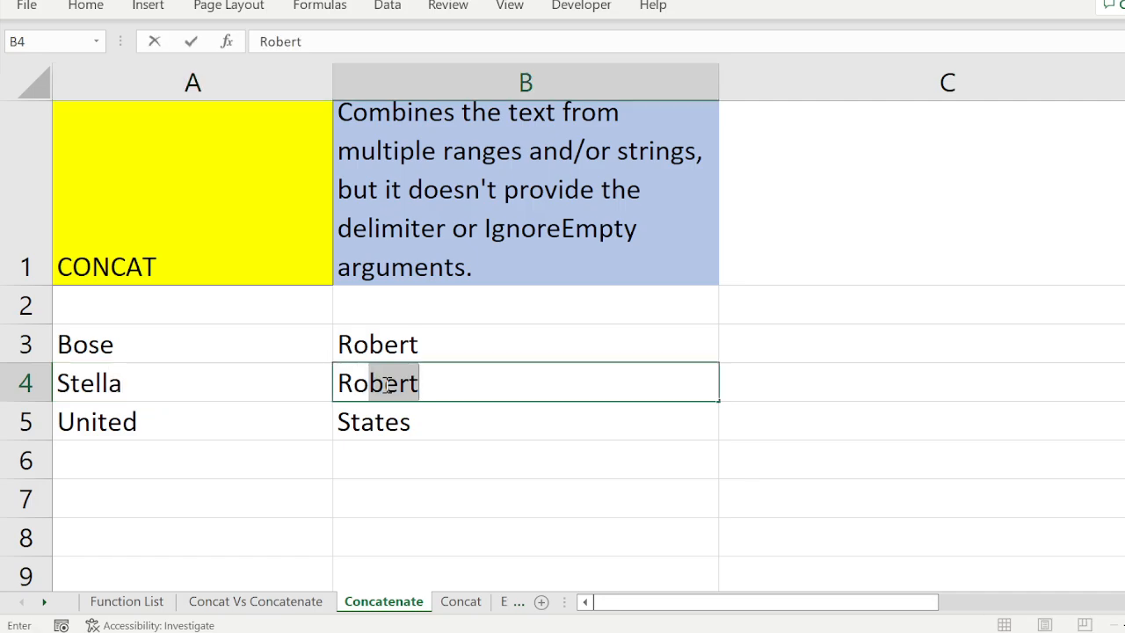
left_click(264, 426)
left_click_drag(162, 353, 434, 447)
left_click(247, 372)
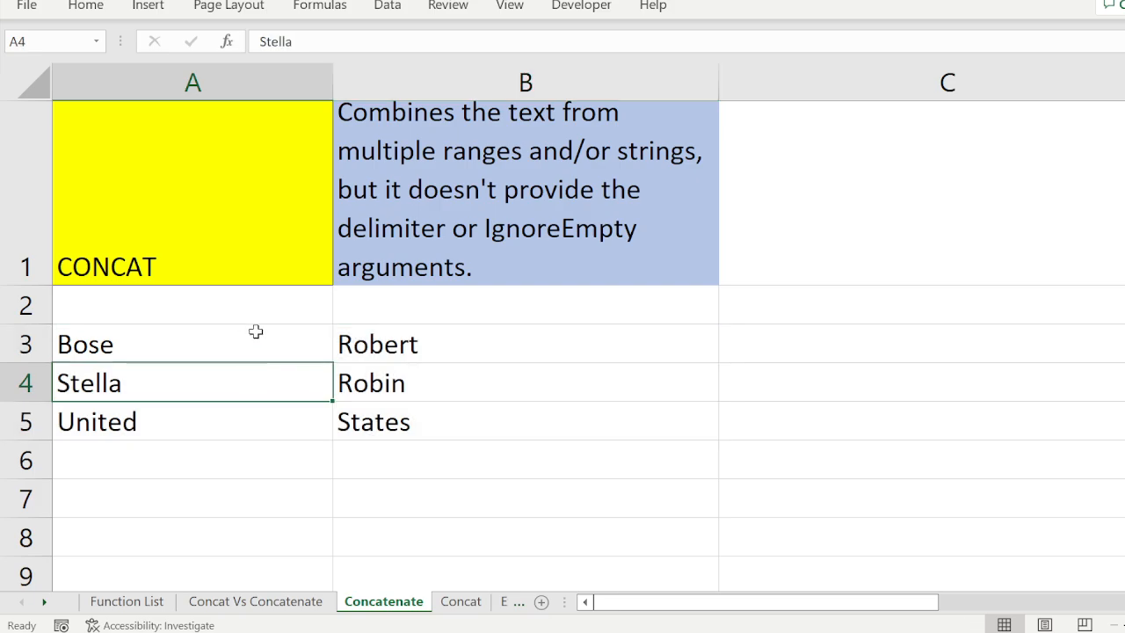
left_click_drag(254, 335, 248, 413)
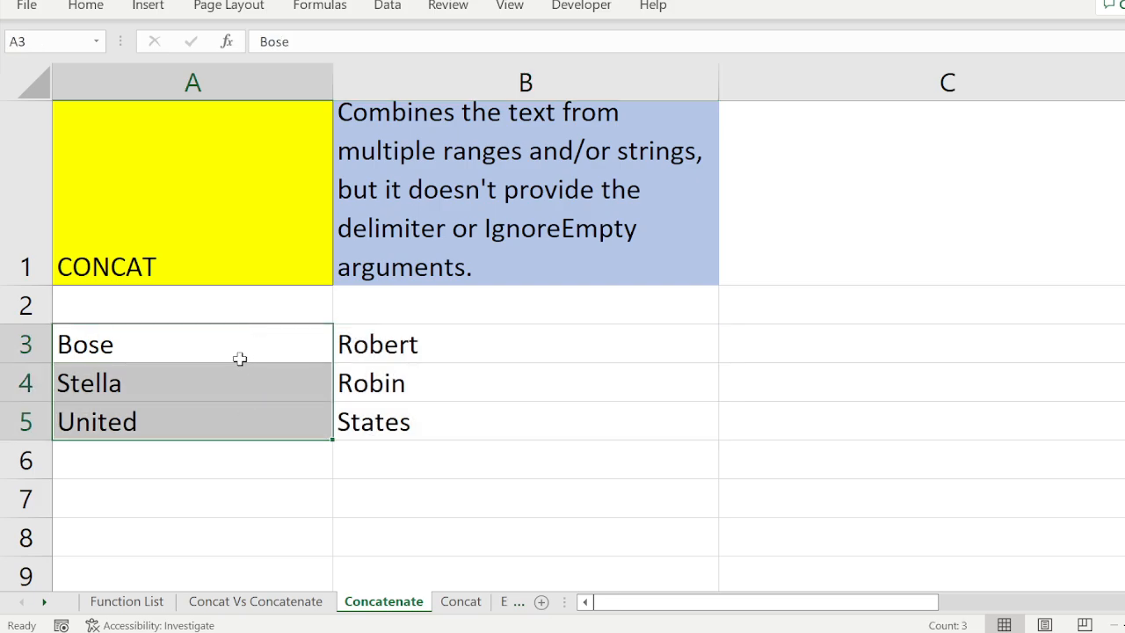
Step: Join the vertical range in cell C3 with =CONCAT(A3:A5) and review the source cells
left_click(861, 345)
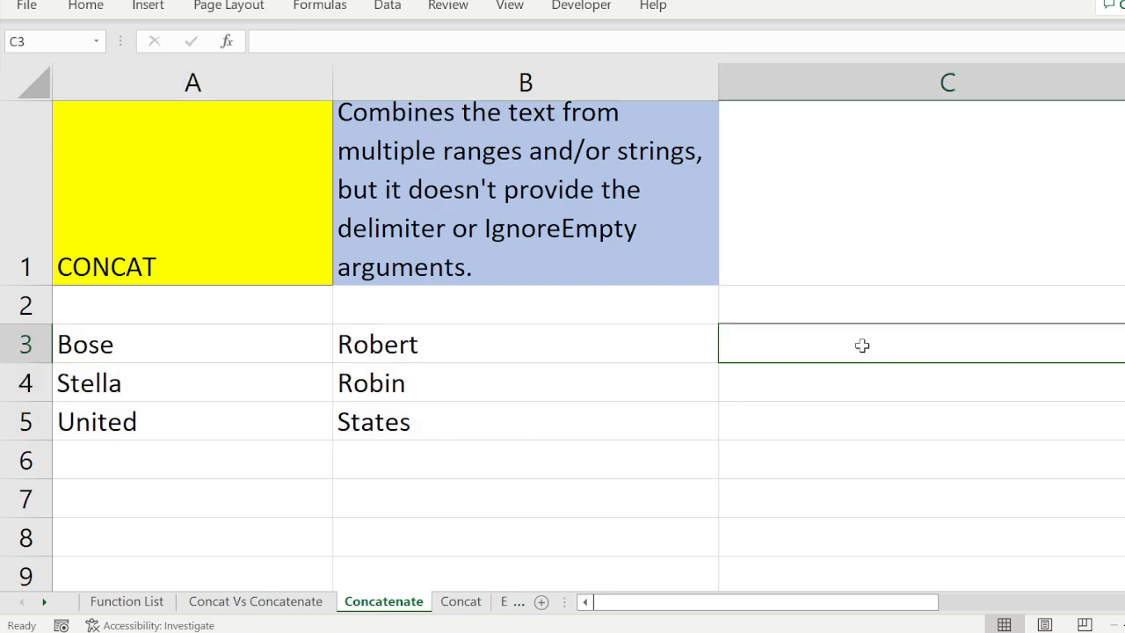
type("=conca")
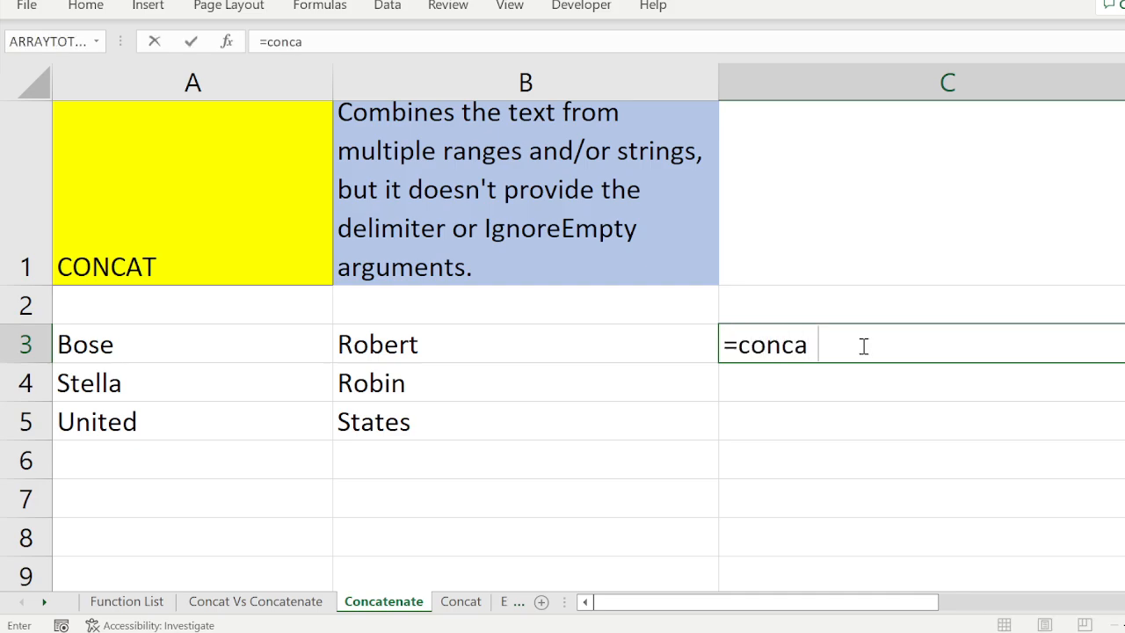
type("t(")
left_click_drag(156, 333, 163, 423)
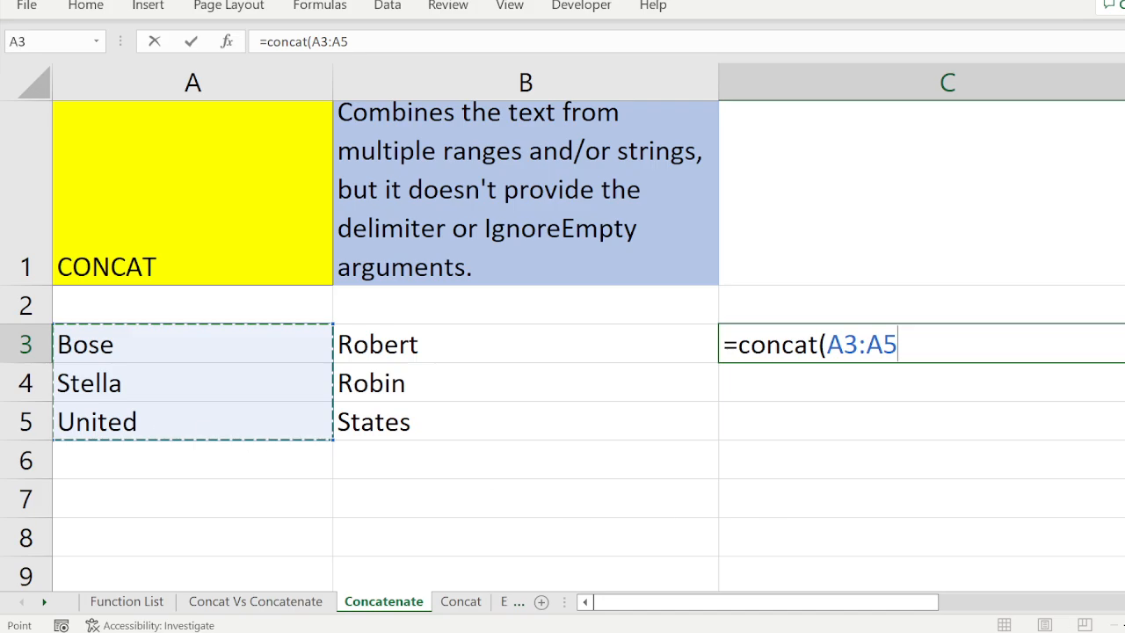
type(")")
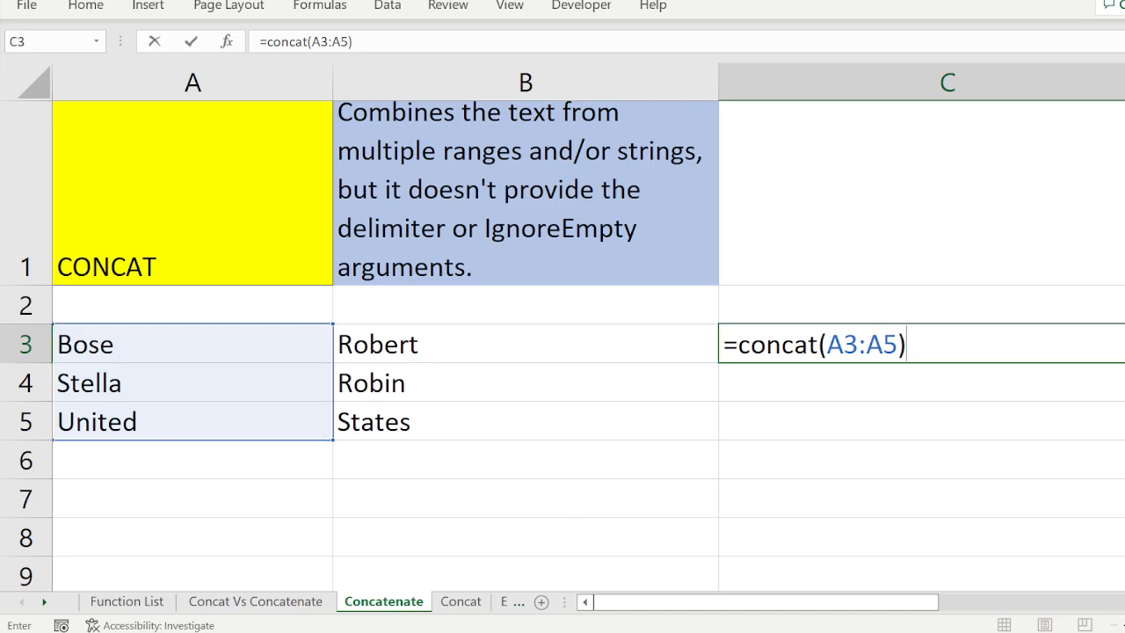
key("Return")
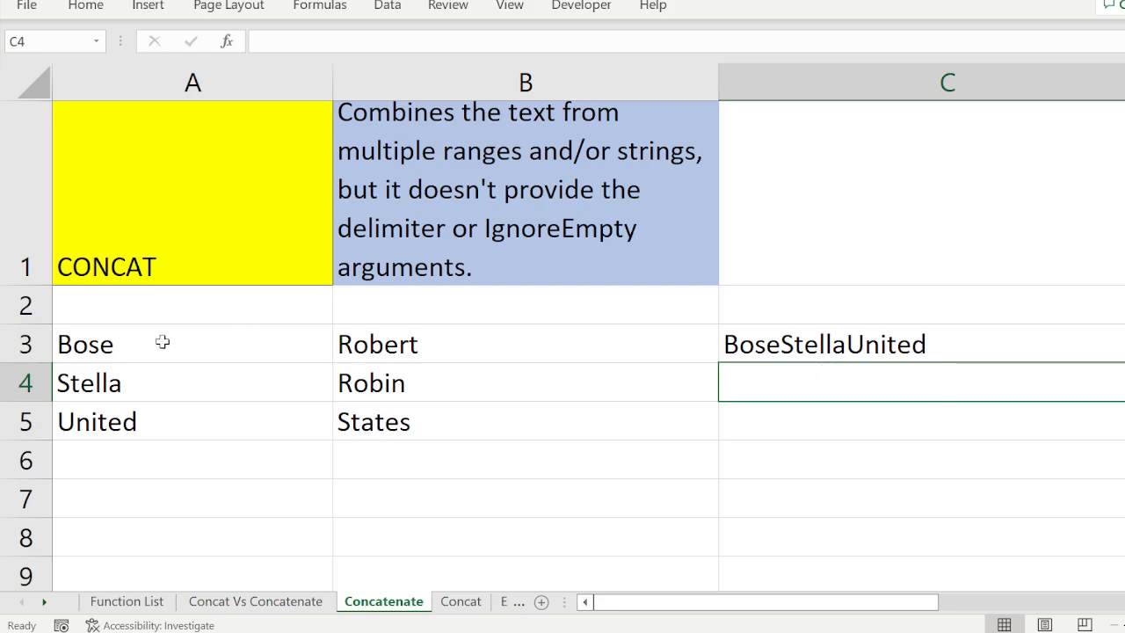
left_click_drag(159, 341, 155, 431)
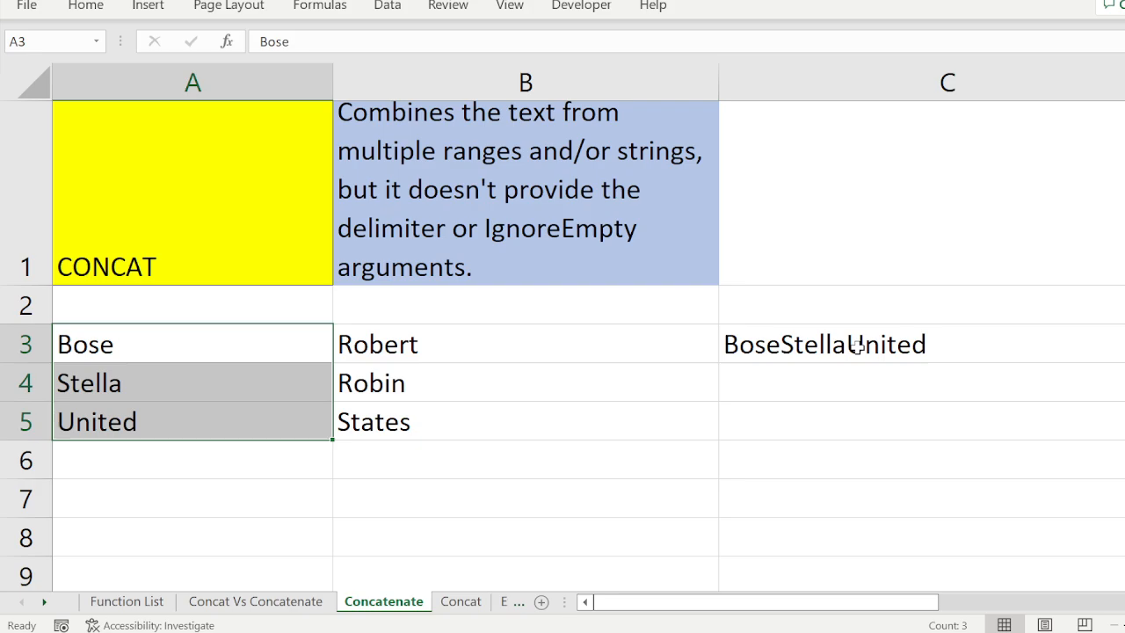
left_click(252, 345)
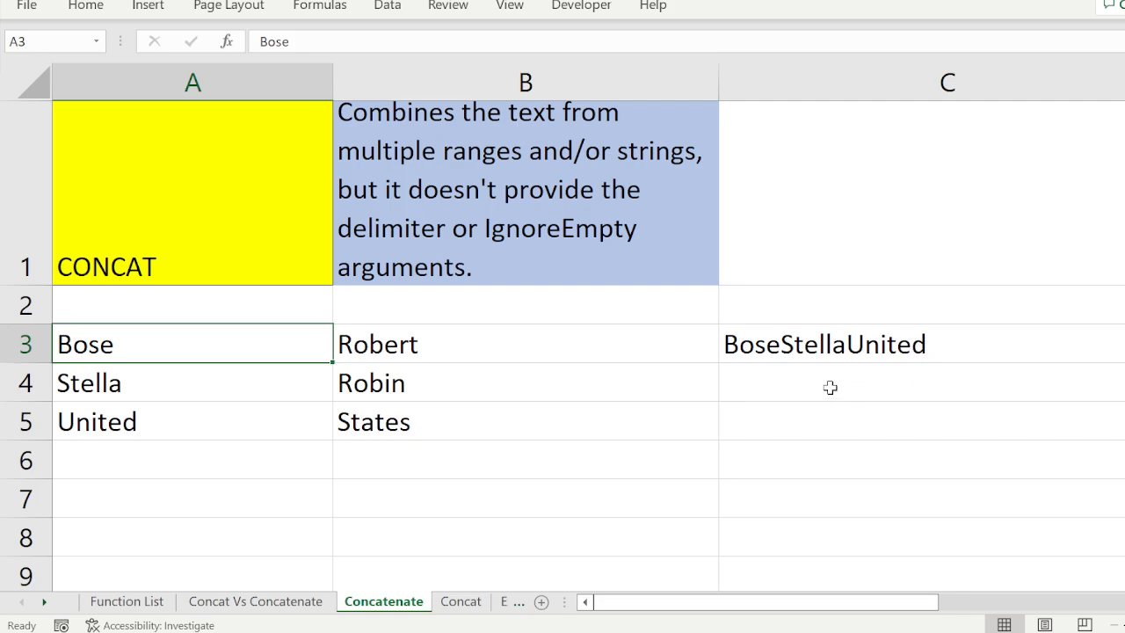
Step: Re-enter =CONCAT(A3:A5) in cell C3 from scratch and highlight the column A range it joins
left_click(762, 345)
type("=")
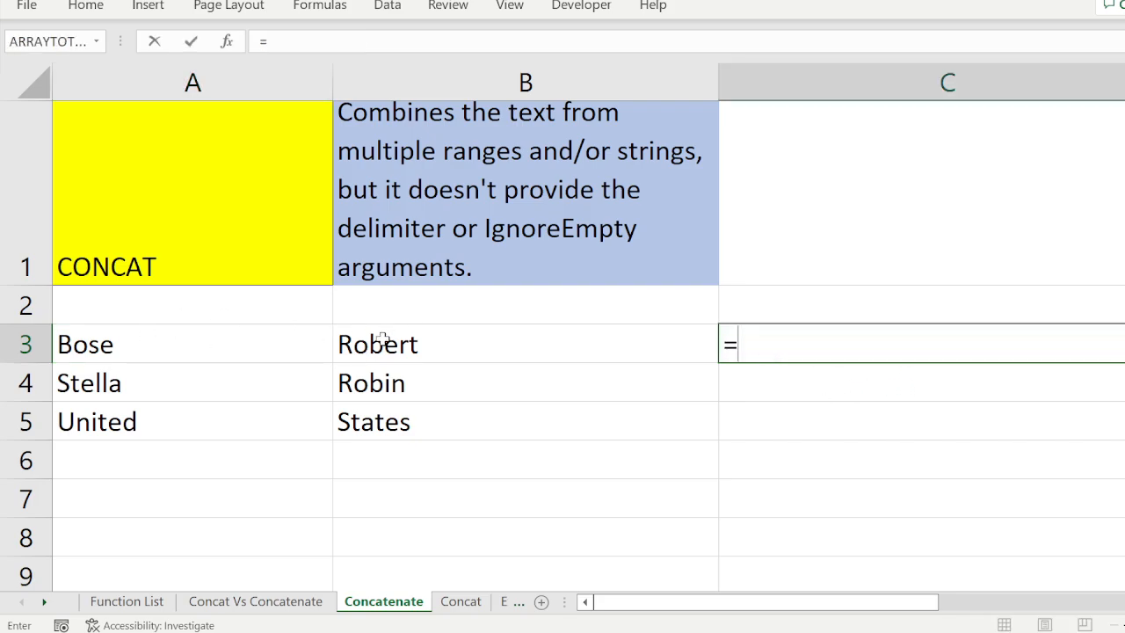
type("concat")
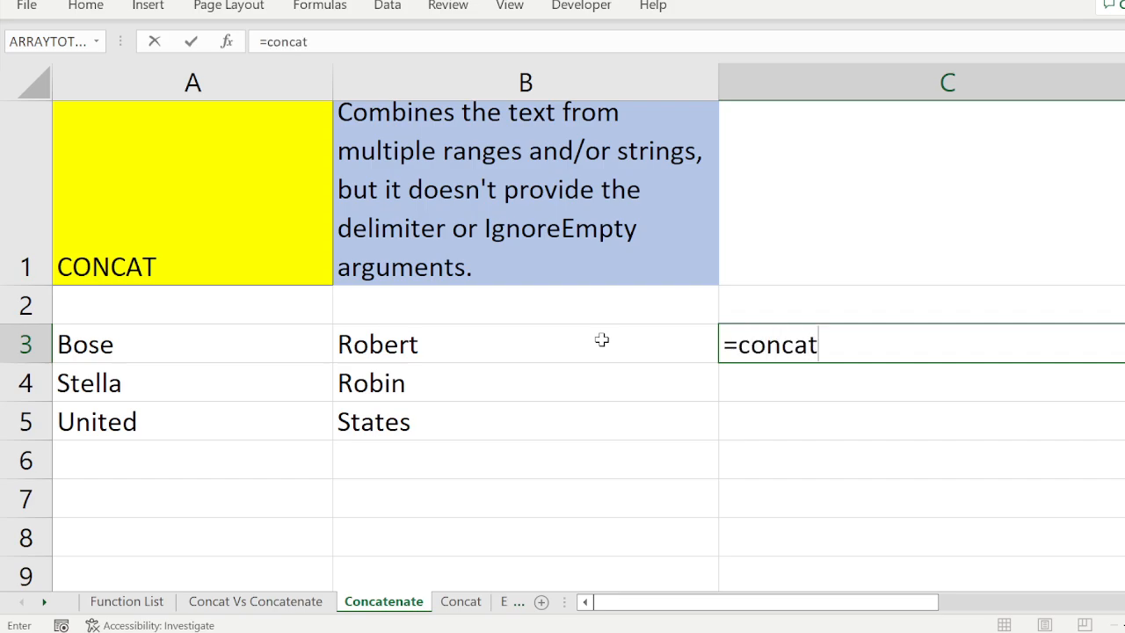
type("(")
left_click_drag(211, 342, 208, 421)
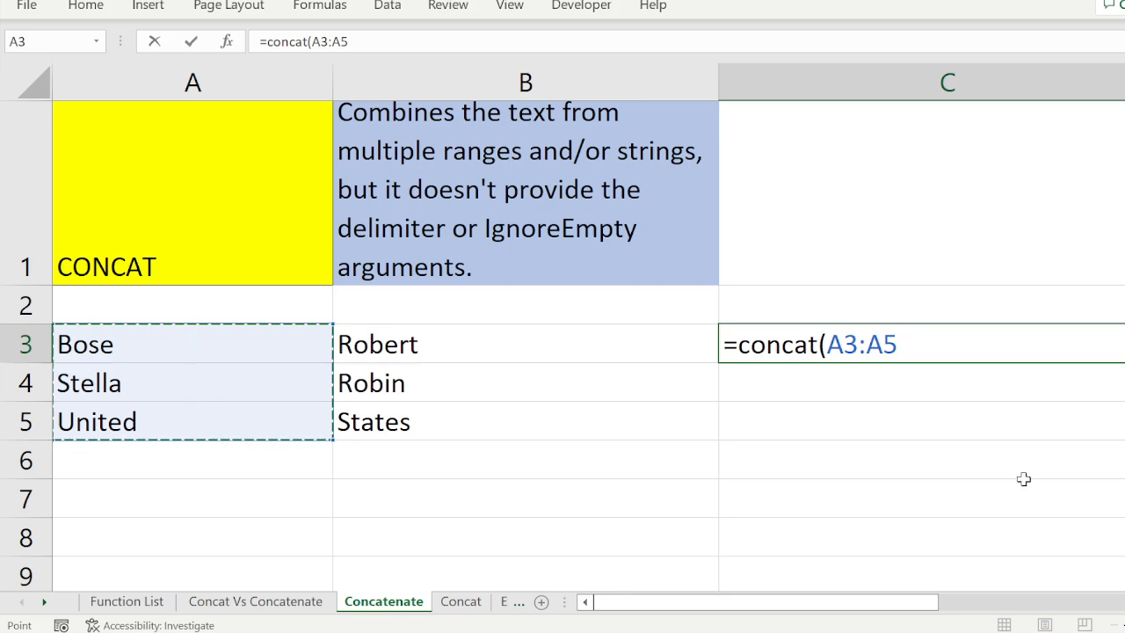
type(")")
key("Return")
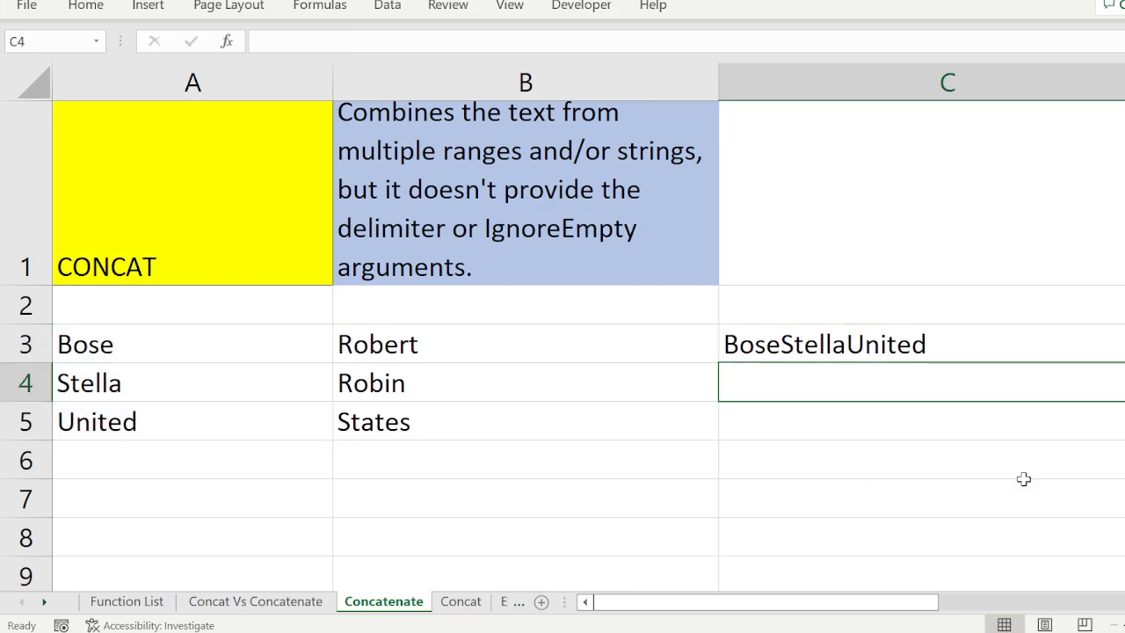
left_click_drag(239, 347, 227, 426)
Step: Join the horizontal range of row 3 in cell C4 with =CONCAT(A3:B3) and highlight its source cells
left_click(764, 379)
type("=concat")
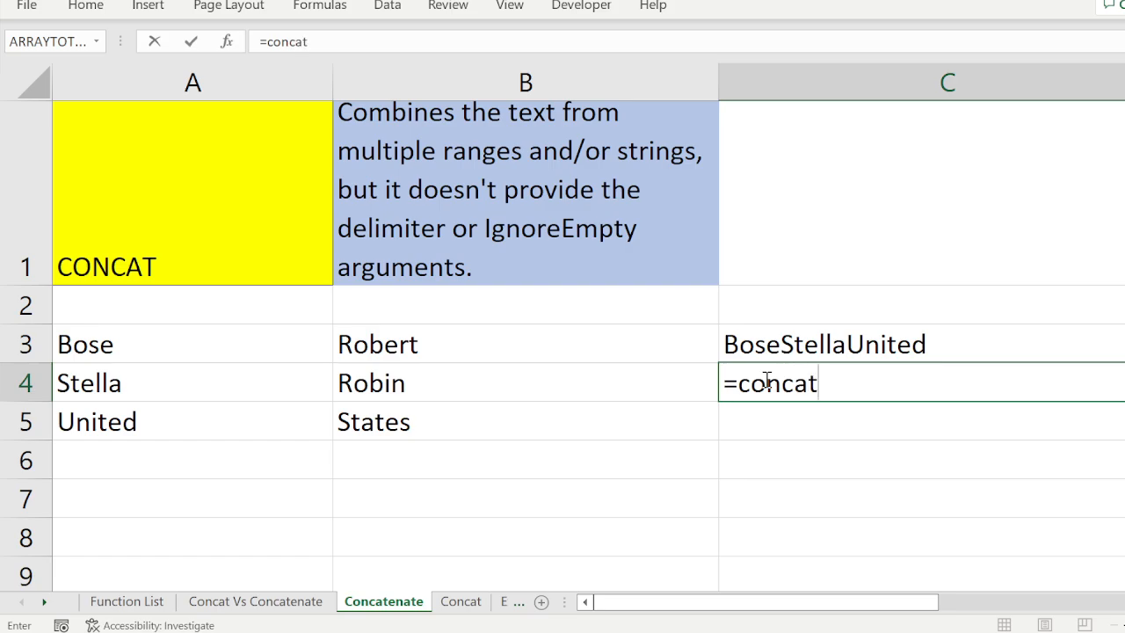
type("(")
left_click_drag(226, 345, 444, 336)
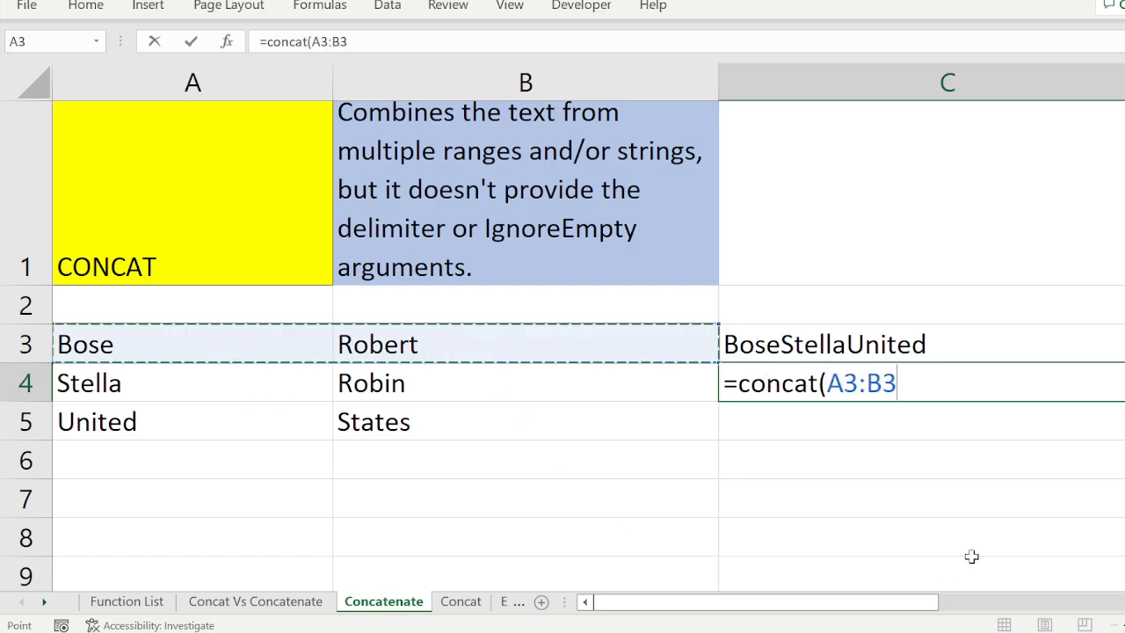
type(")")
key("Return")
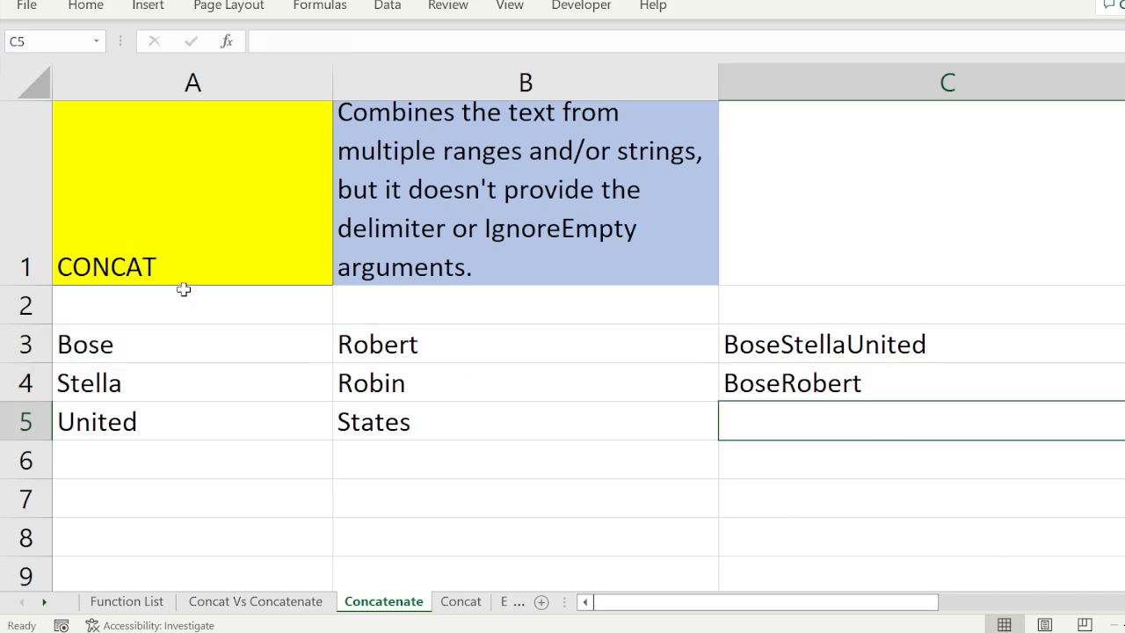
left_click(220, 346)
mouse_move(319, 341)
left_mouse_down()
mouse_move(440, 343)
mouse_move(430, 346)
left_mouse_up()
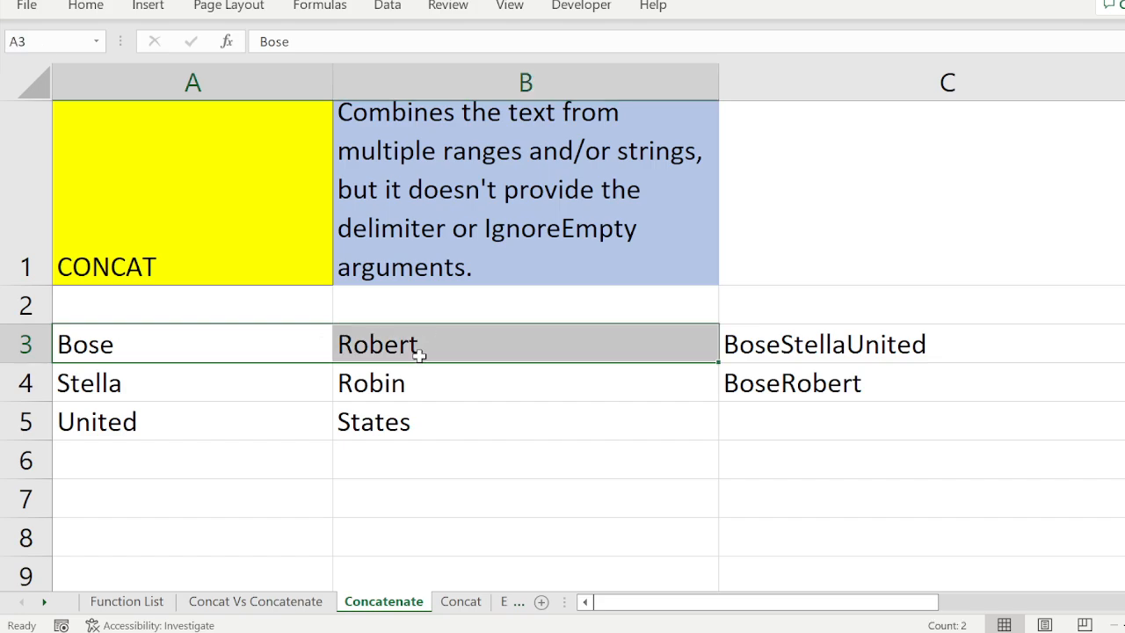
Step: Color the text of the row 3 source cells A3:B3 and their joined result in C4 red
left_click(149, 8)
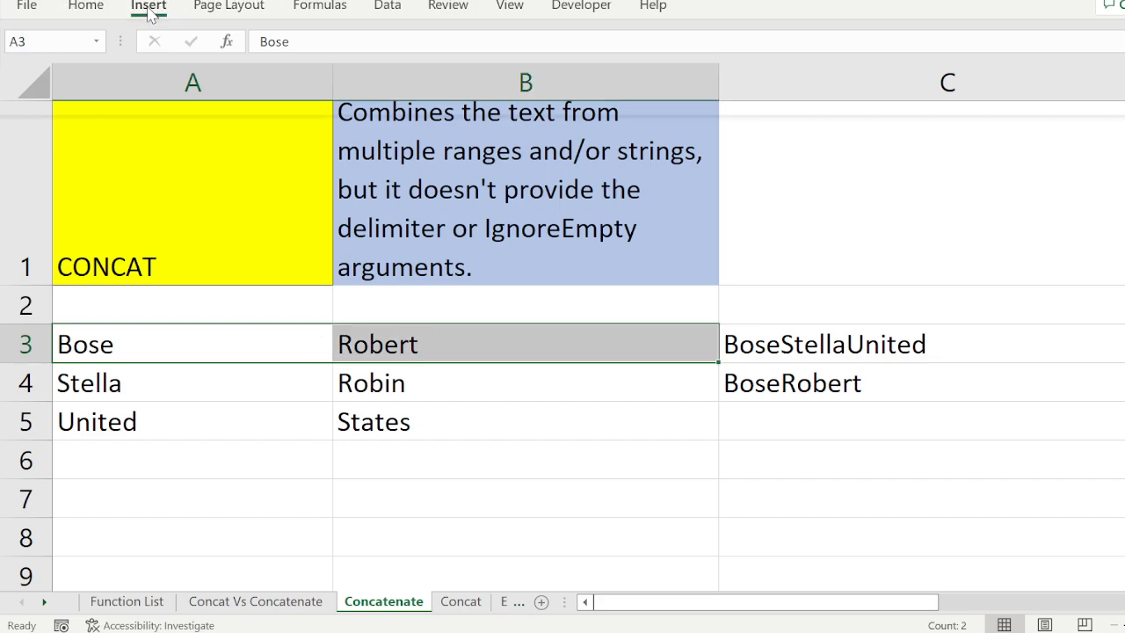
left_click(87, 7)
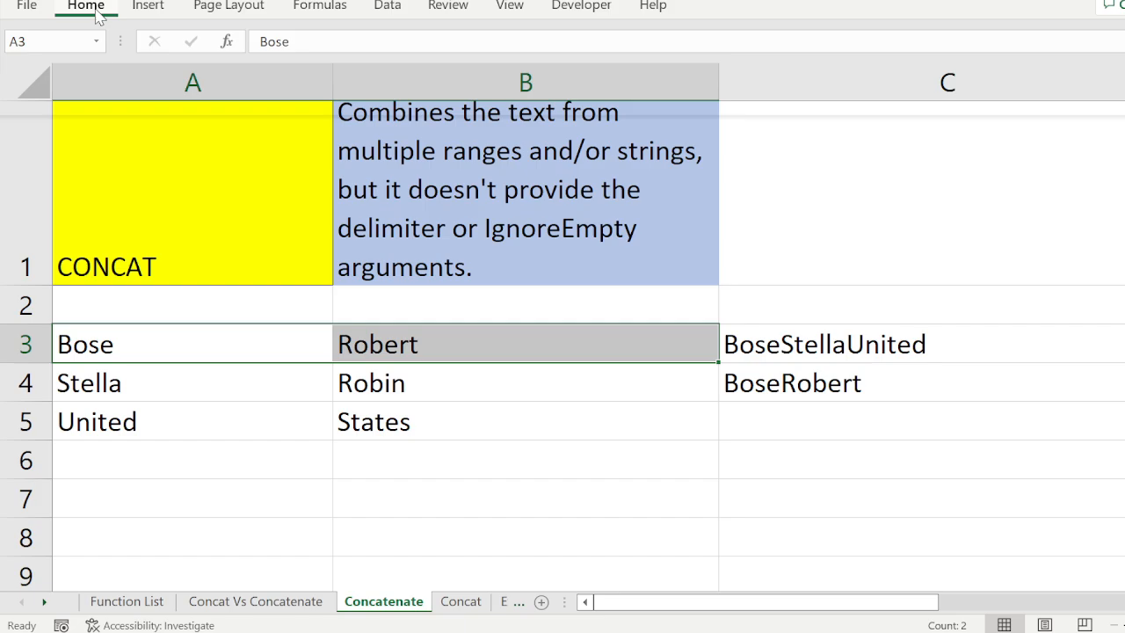
left_click(271, 70)
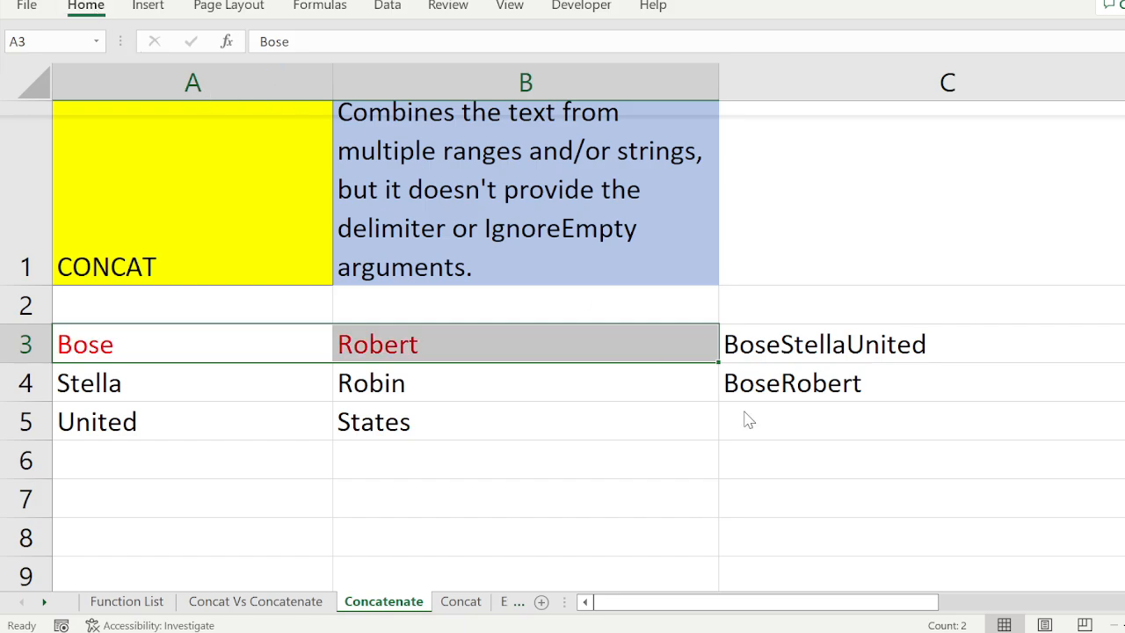
left_click(822, 380)
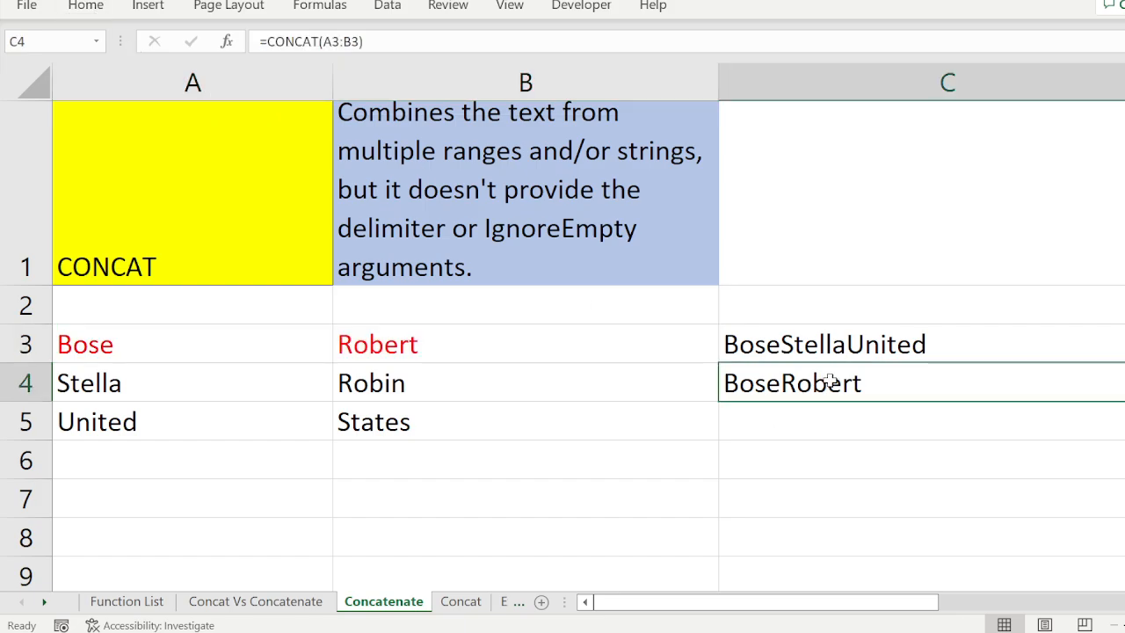
left_click(96, 8)
left_click(290, 90)
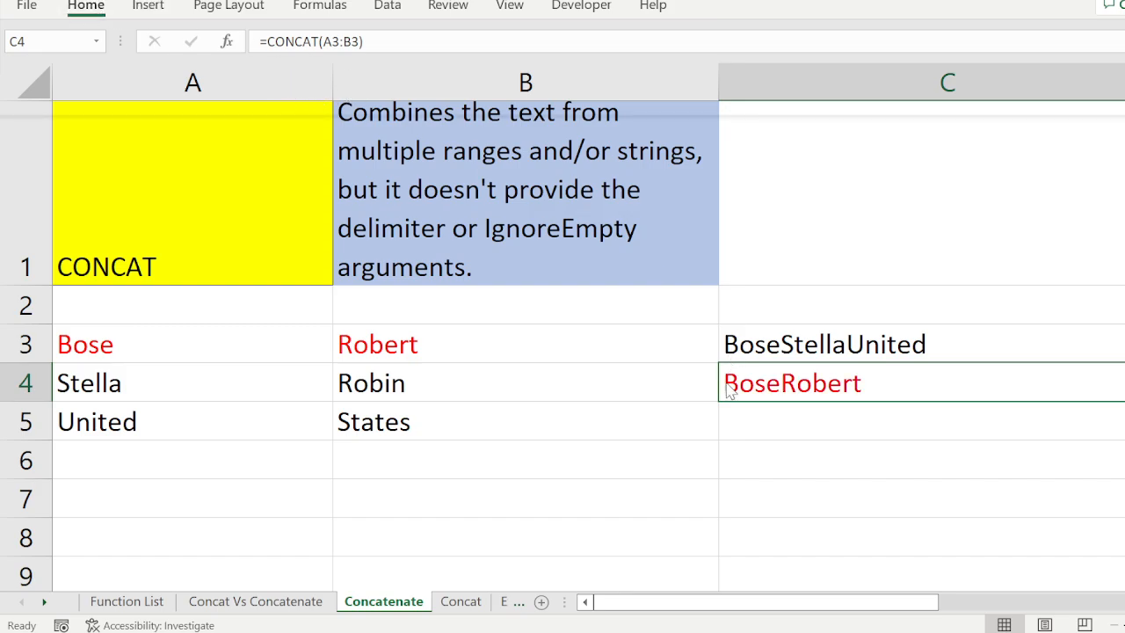
Step: Apply a light gold fill to the vertical source range A3:A5 and its joined result in C3
left_click_drag(241, 347, 238, 412)
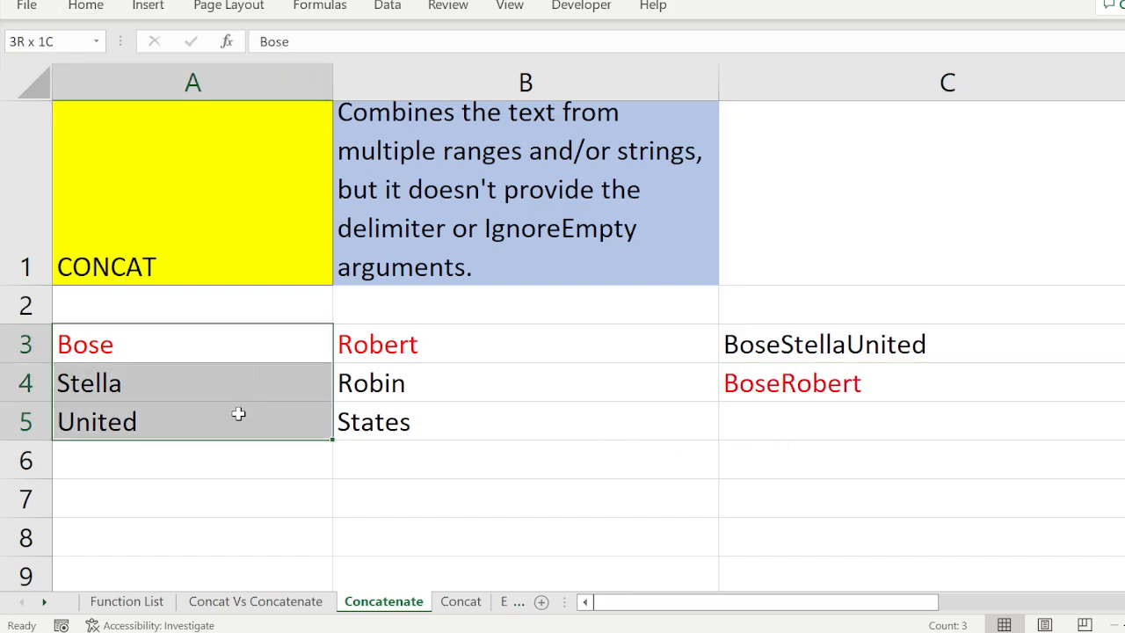
left_click(91, 8)
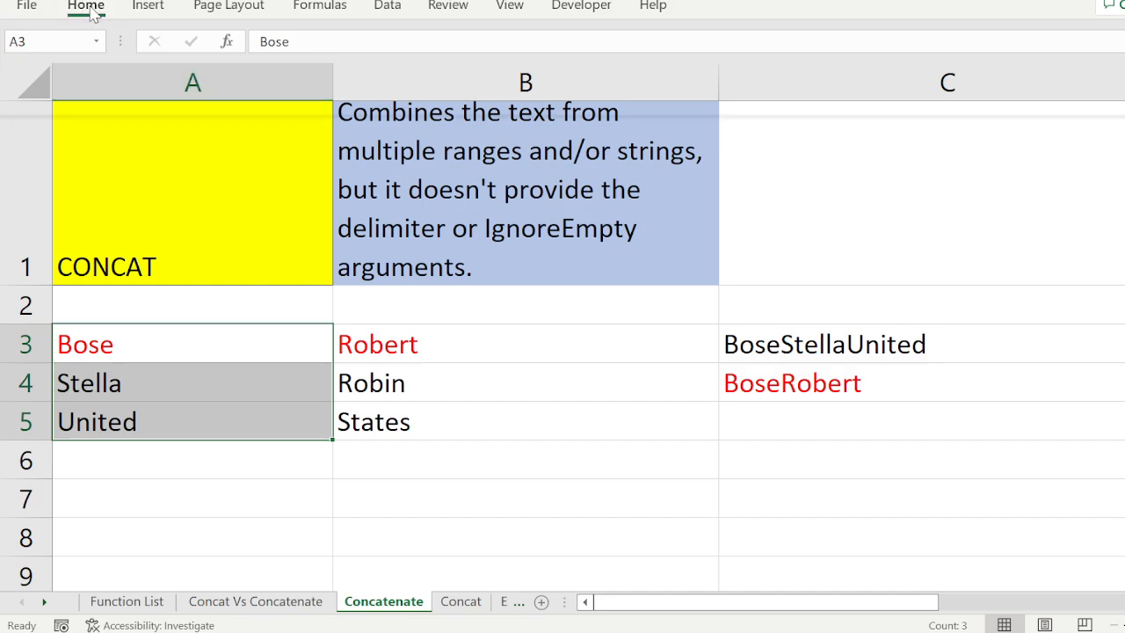
left_click(266, 68)
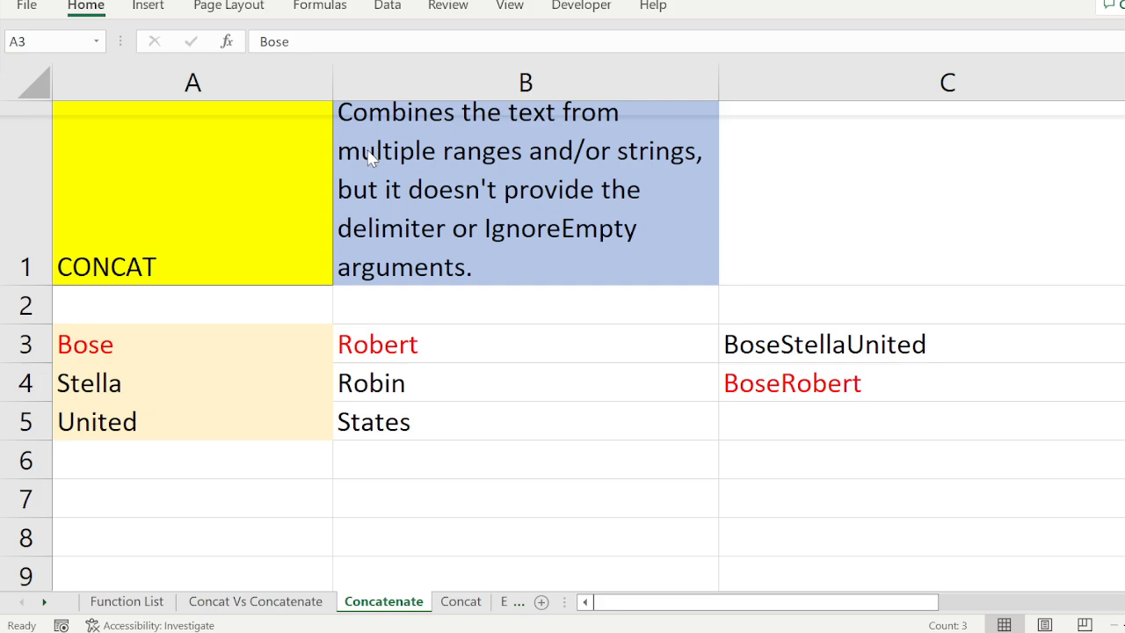
left_click(796, 345)
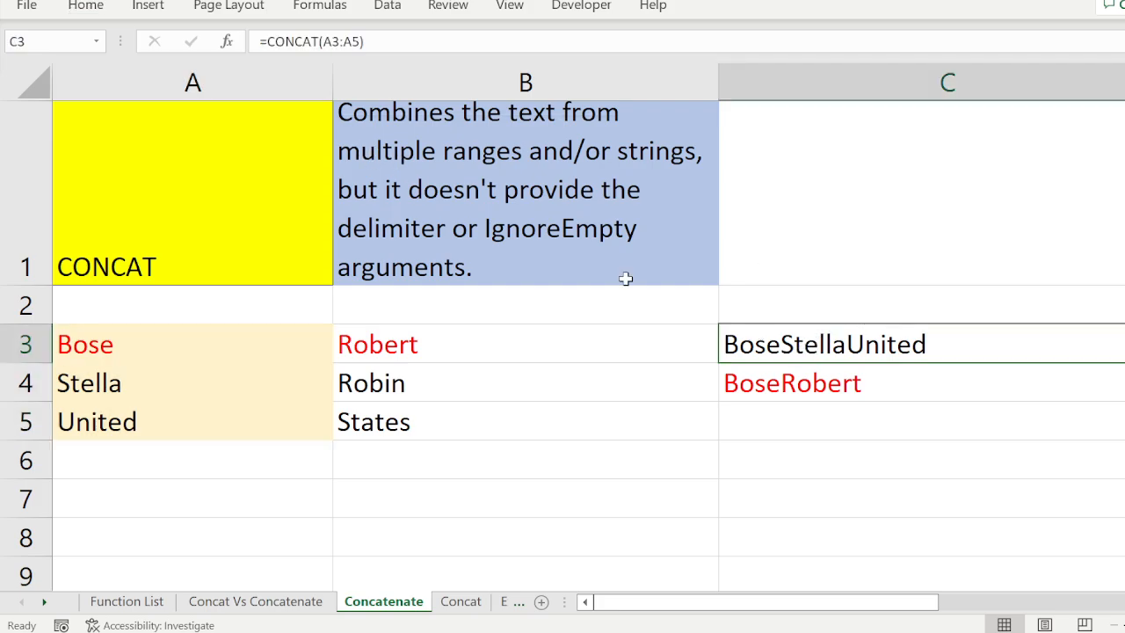
left_click(148, 6)
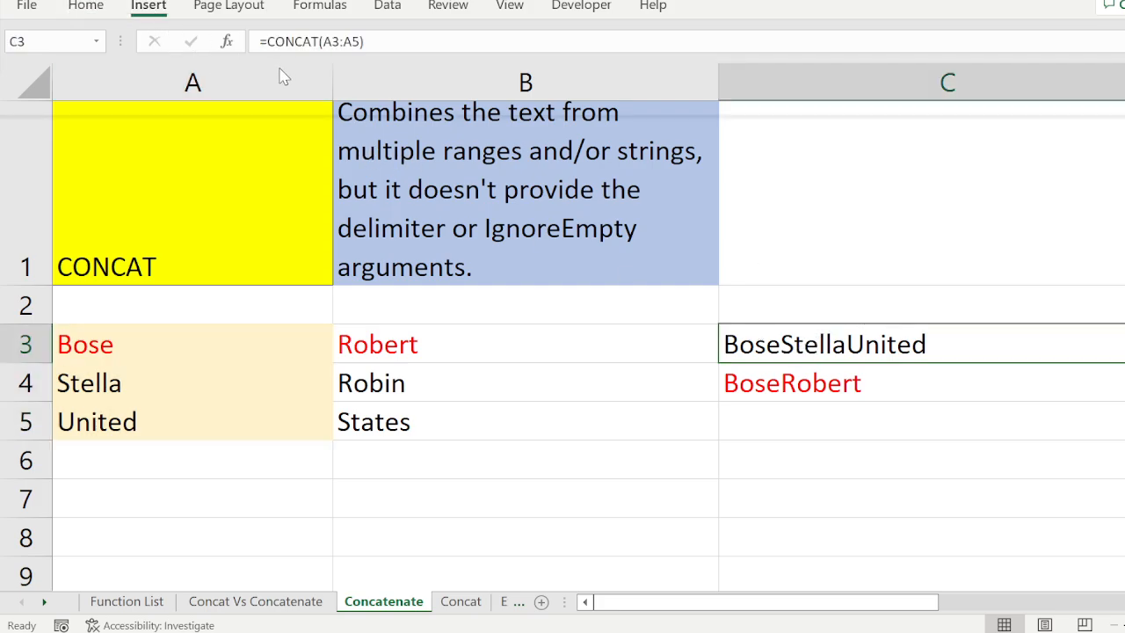
left_click(94, 9)
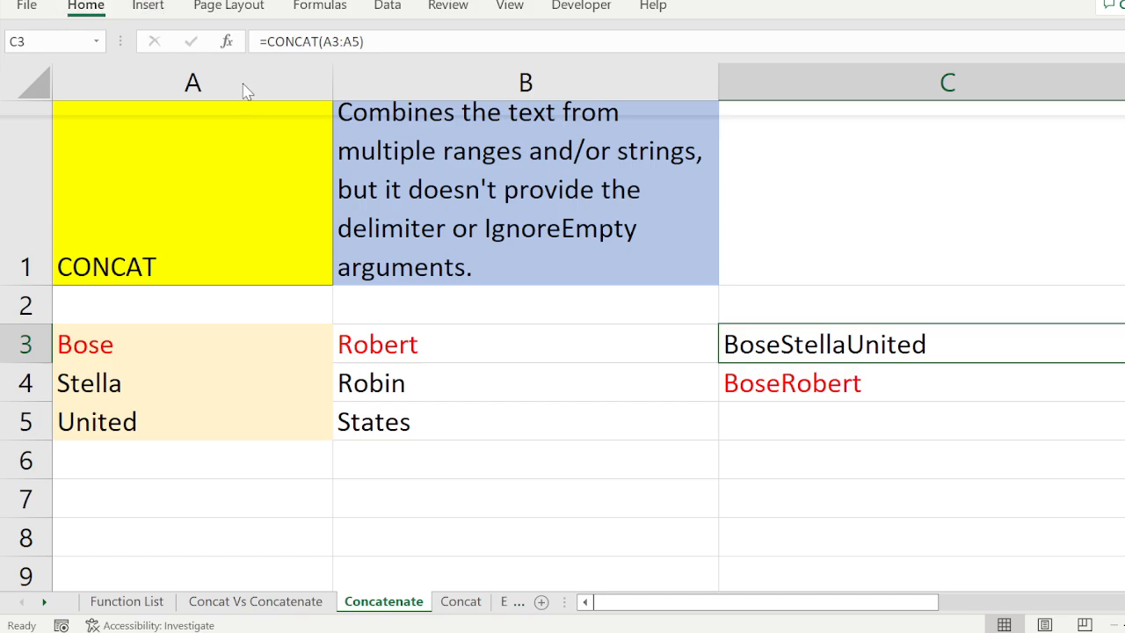
left_click(243, 85)
left_click(882, 445)
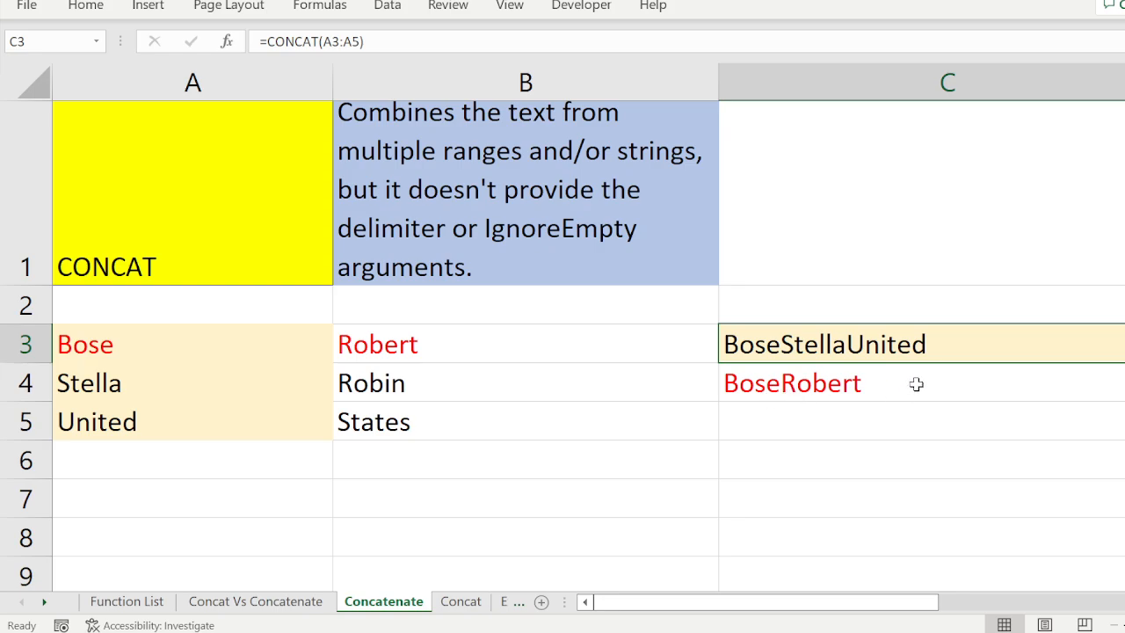
Step: Join the whole two-column block in cell A7 with =CONCAT(A3:B5)
left_click_drag(241, 342, 455, 425)
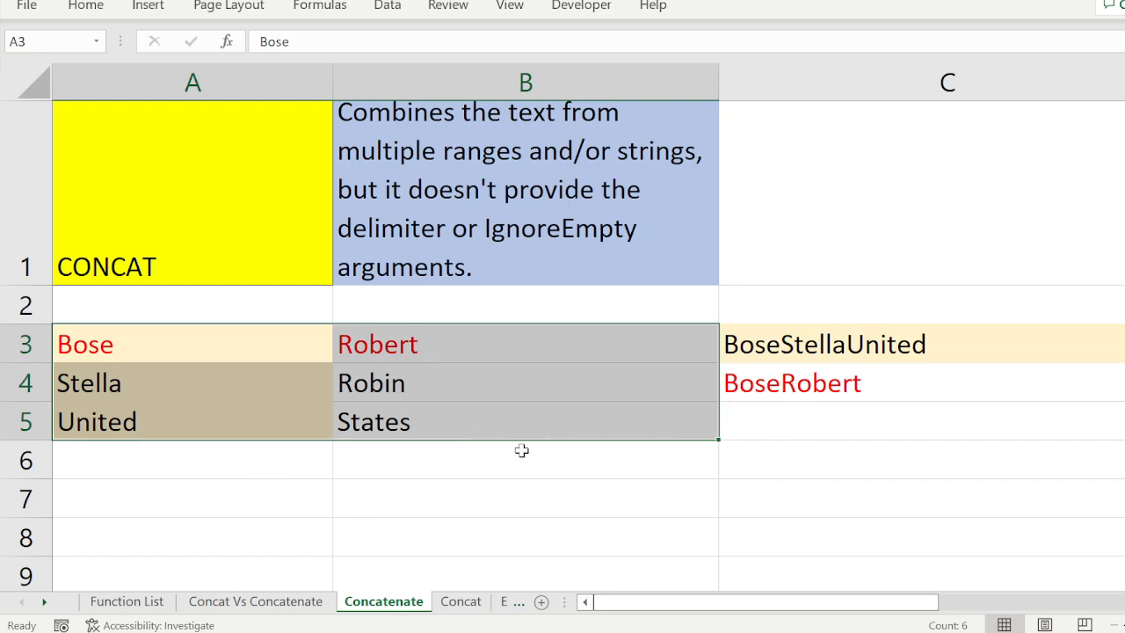
left_click(1112, 622)
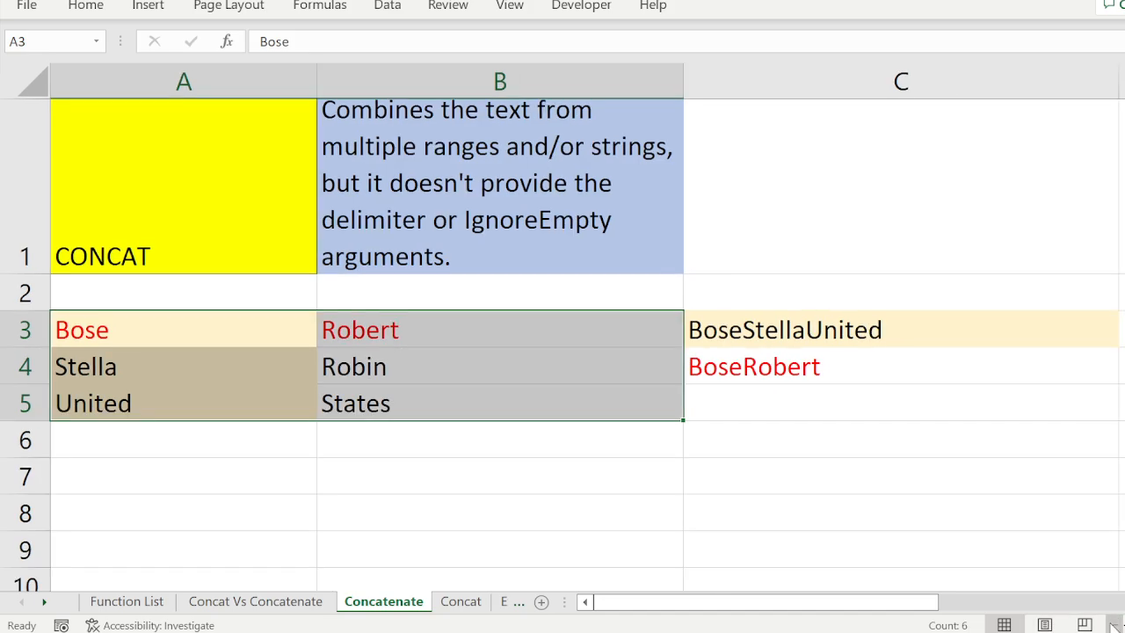
left_click(246, 474)
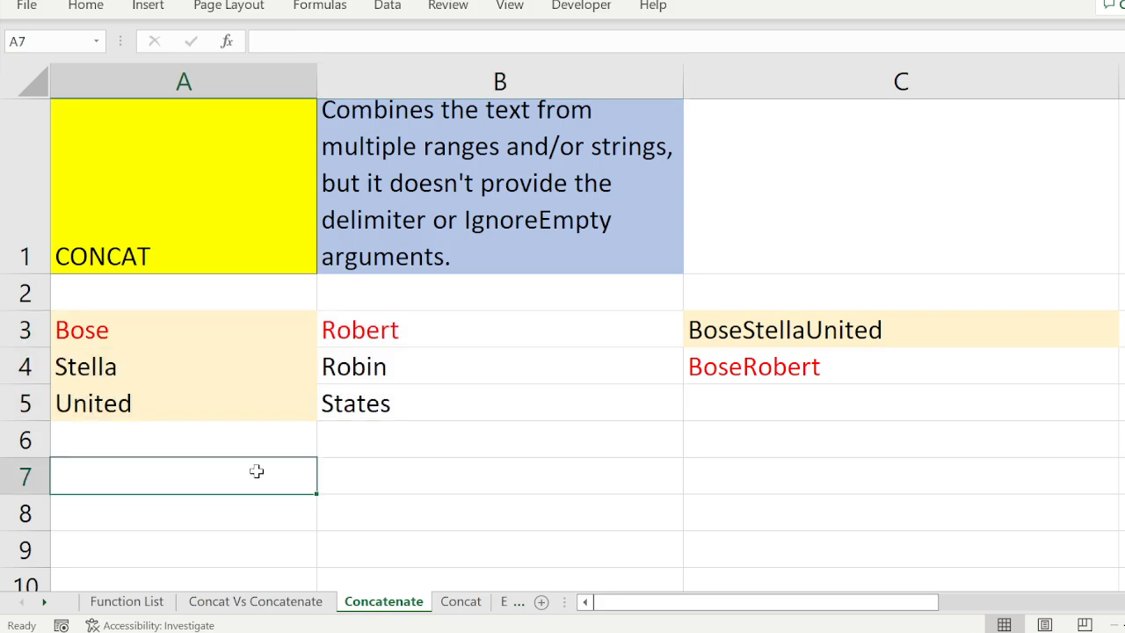
type("=co")
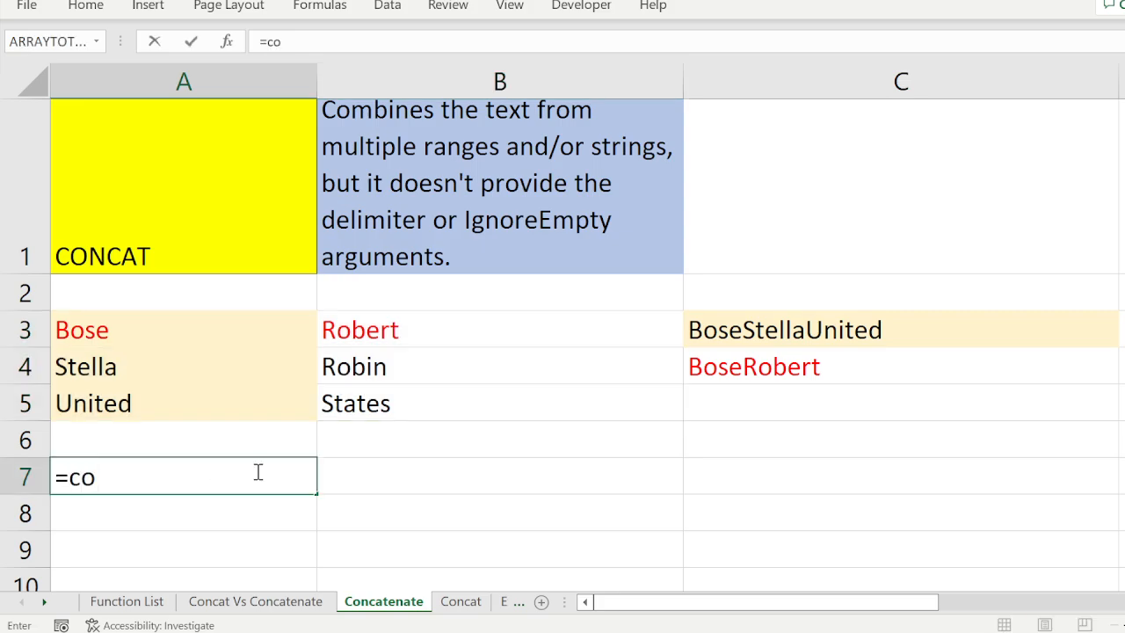
type("ncat(")
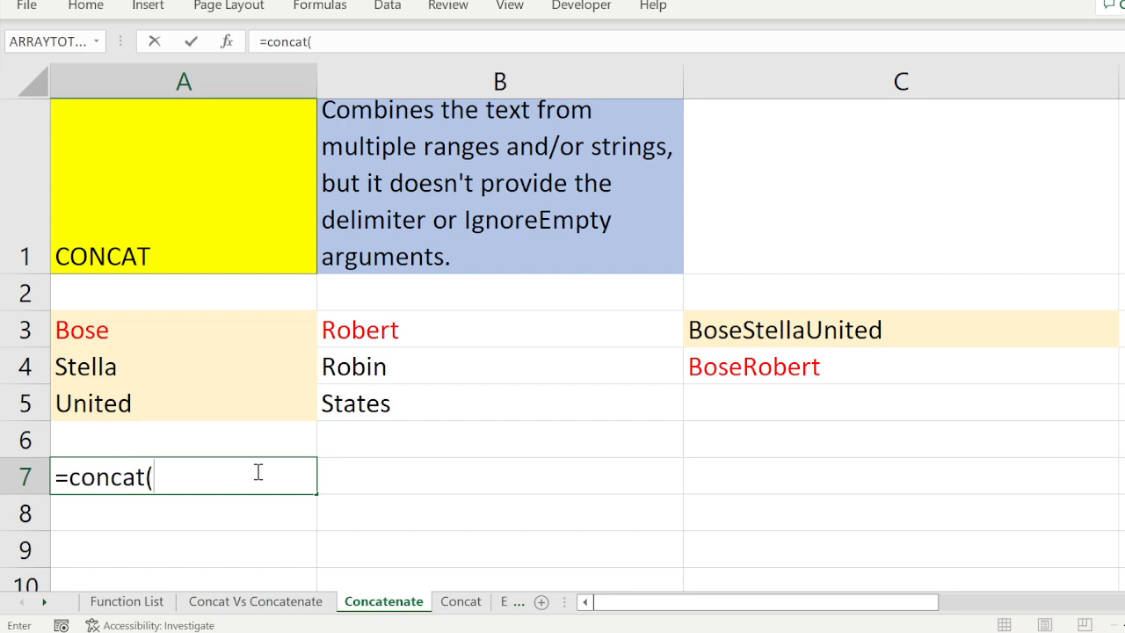
left_click_drag(191, 324, 409, 393)
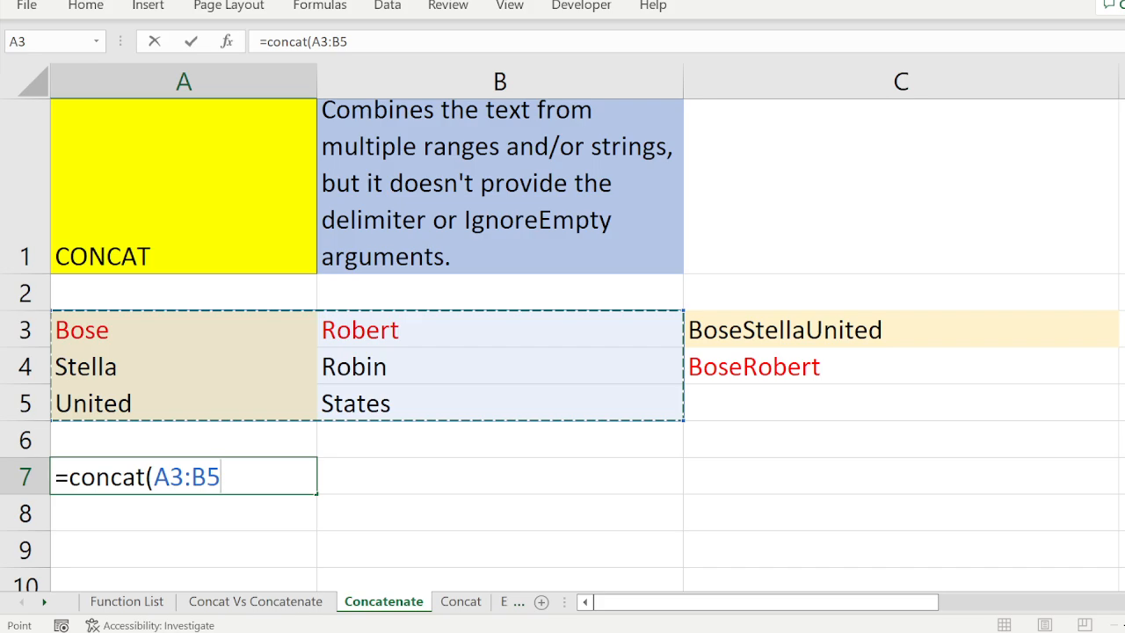
type(")")
key("Return")
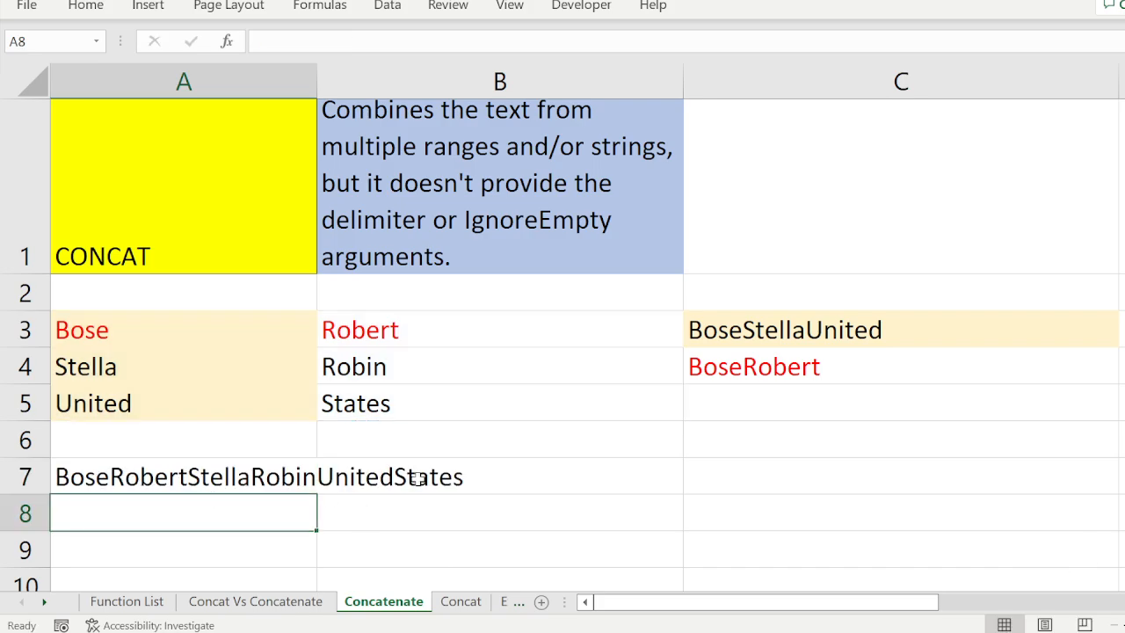
Step: Examine the source cells row by row from A3 to B5, and compare their order with the joined text in A7
left_click(138, 328)
left_click(339, 319)
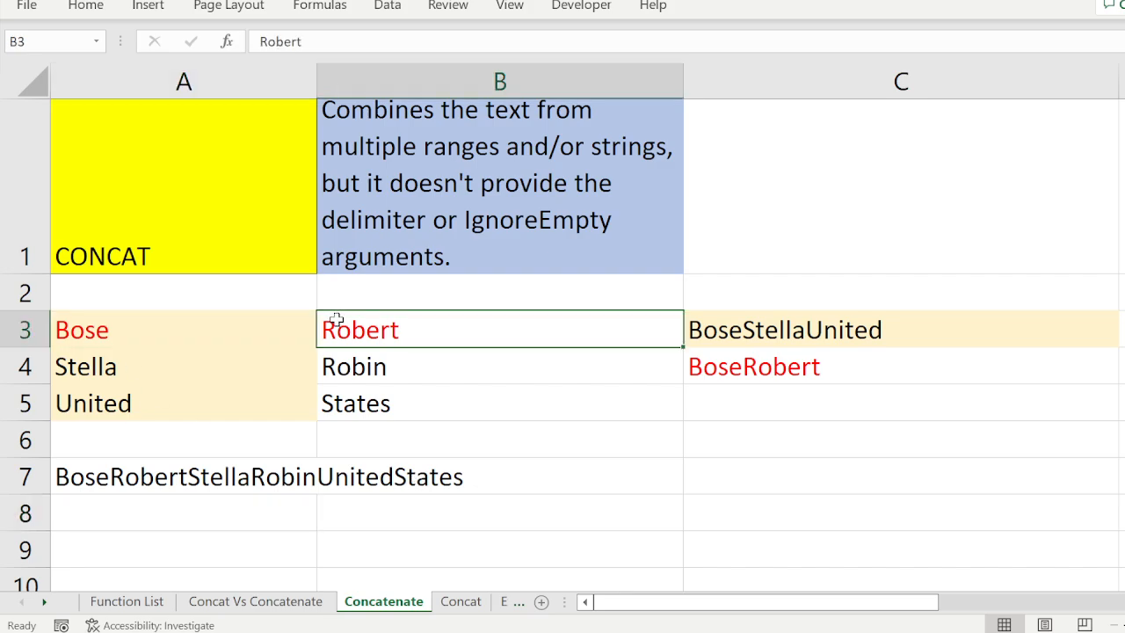
left_click(127, 368)
left_click(414, 371)
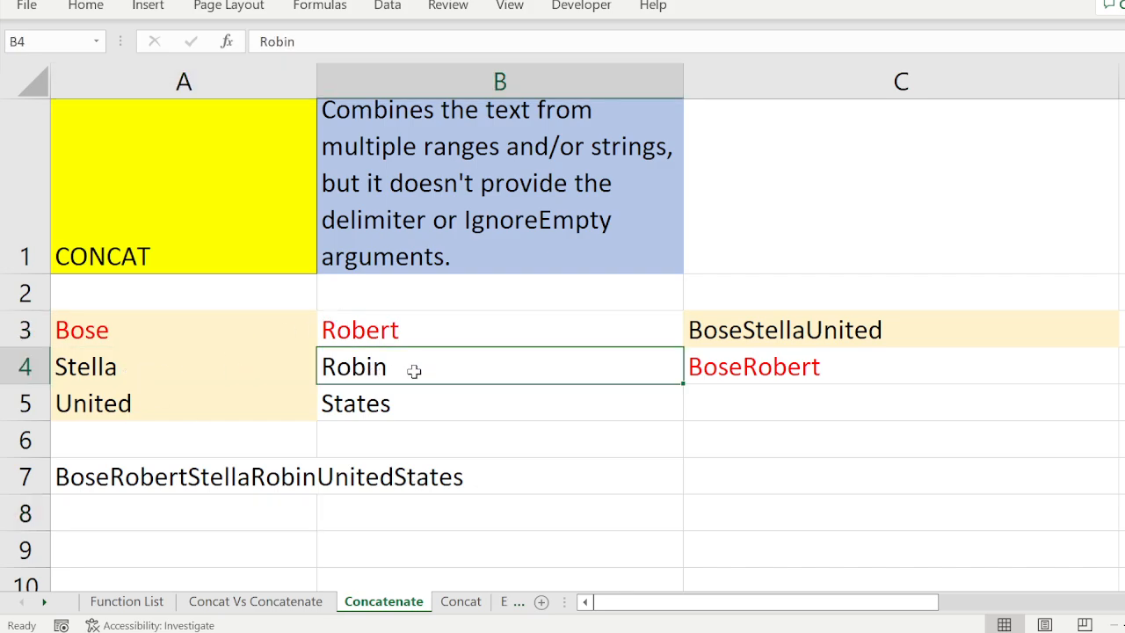
left_click(182, 406)
left_click(400, 396)
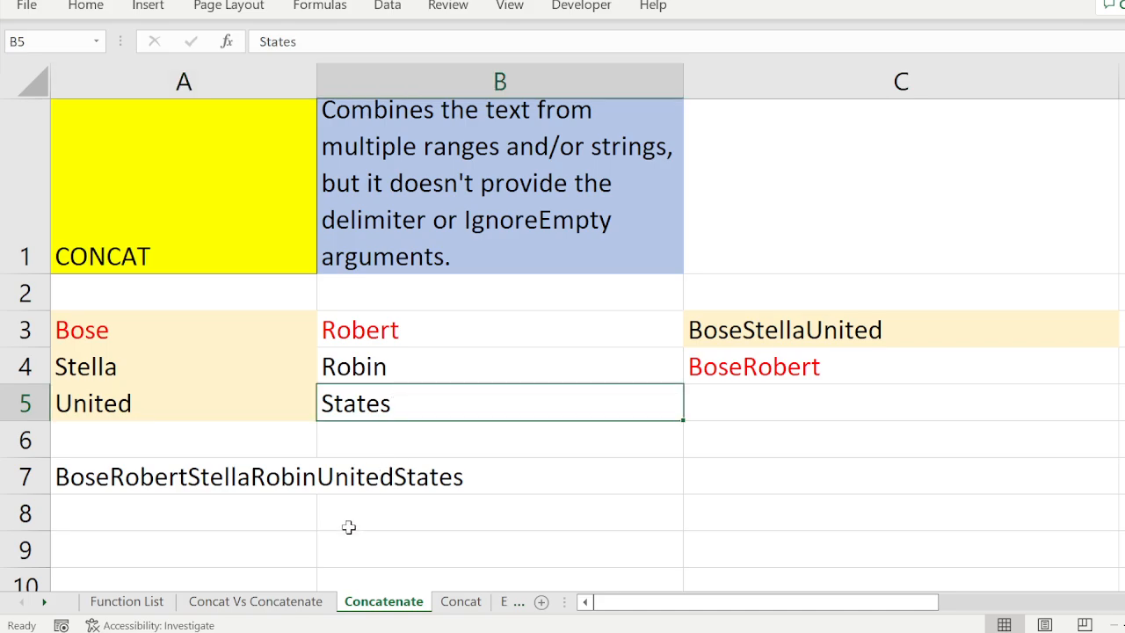
left_click(220, 476)
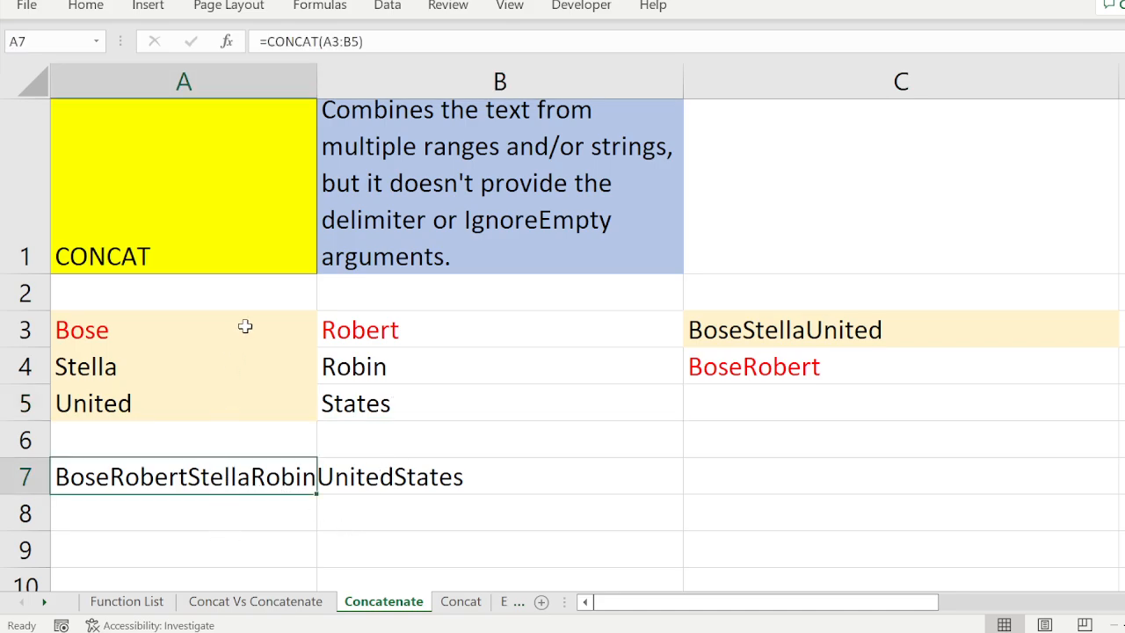
Step: Add a black outside border around the source block A3:B5 and around its joined result in A7
left_click_drag(243, 325, 446, 409)
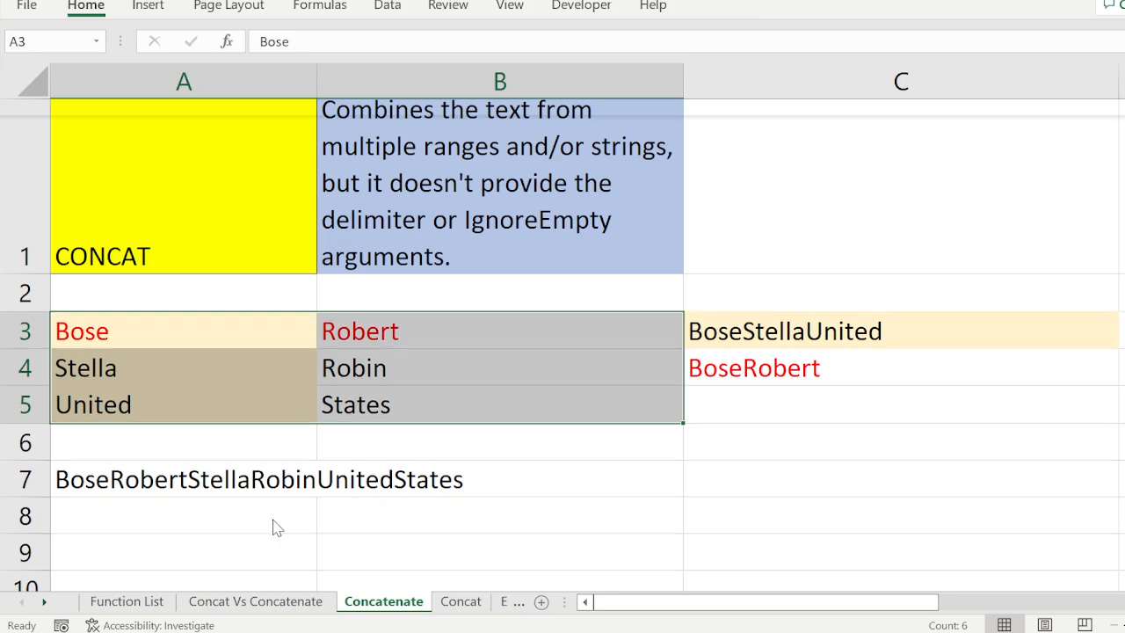
left_click(235, 478)
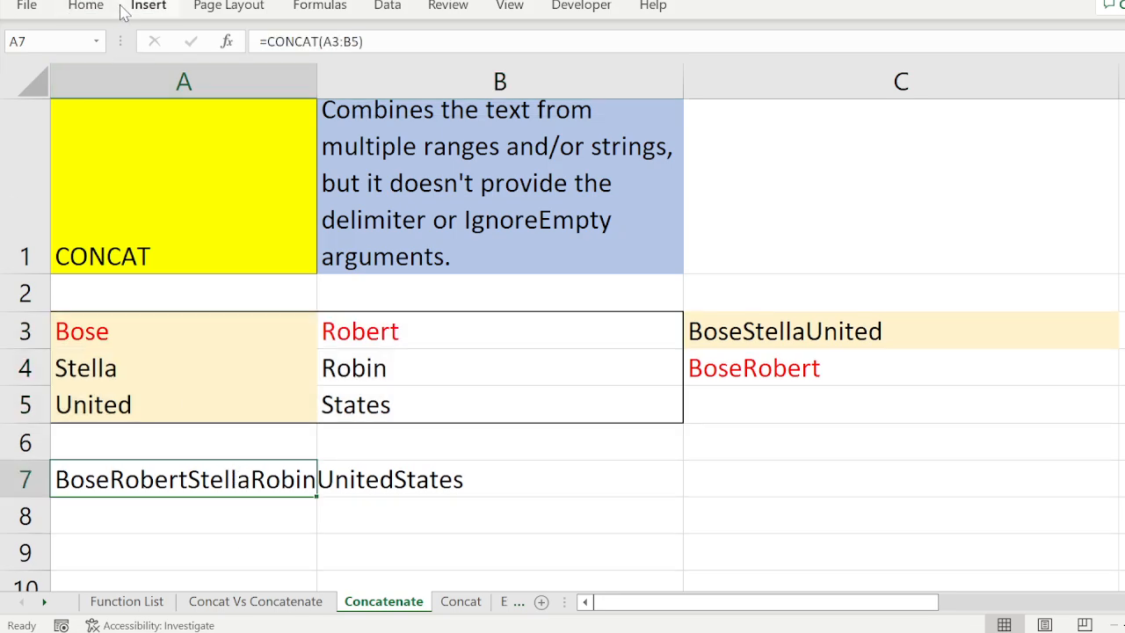
left_click(86, 9)
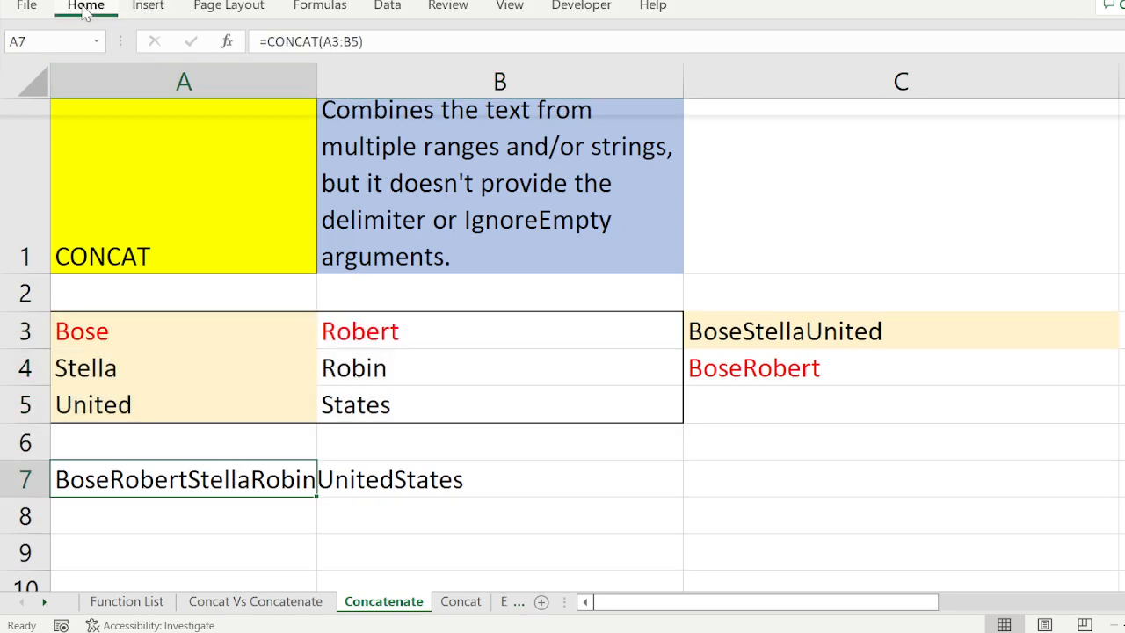
left_click(200, 72)
left_click(510, 434)
left_click(245, 358)
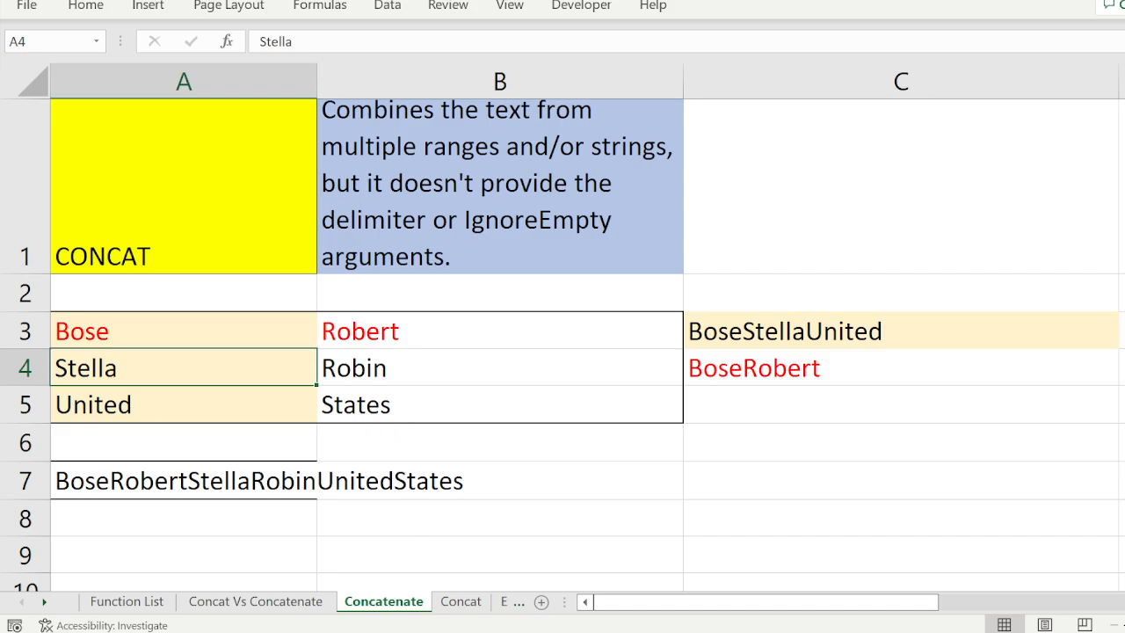
left_click(209, 517)
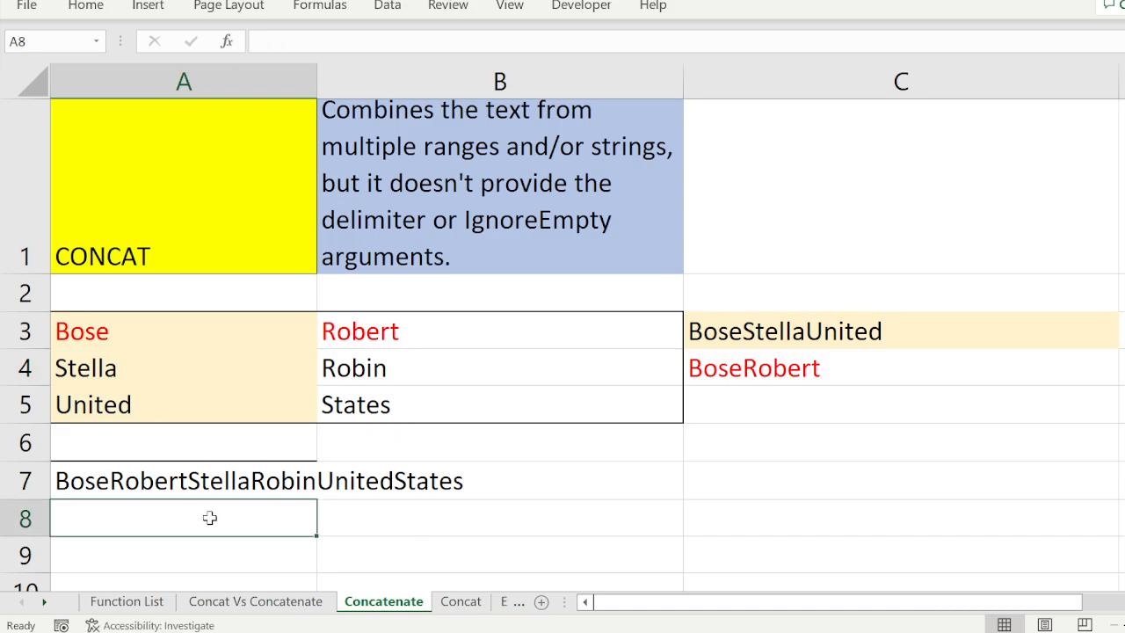